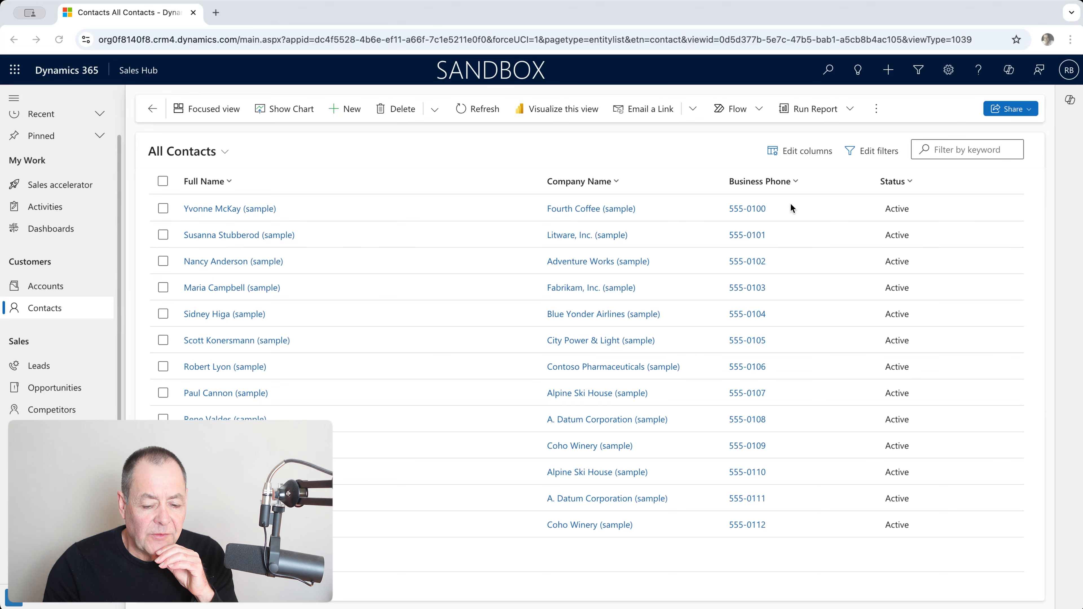
Review the keyword filter, the Company Name column options and the filter editor of the All Contacts view
left_click(955, 149)
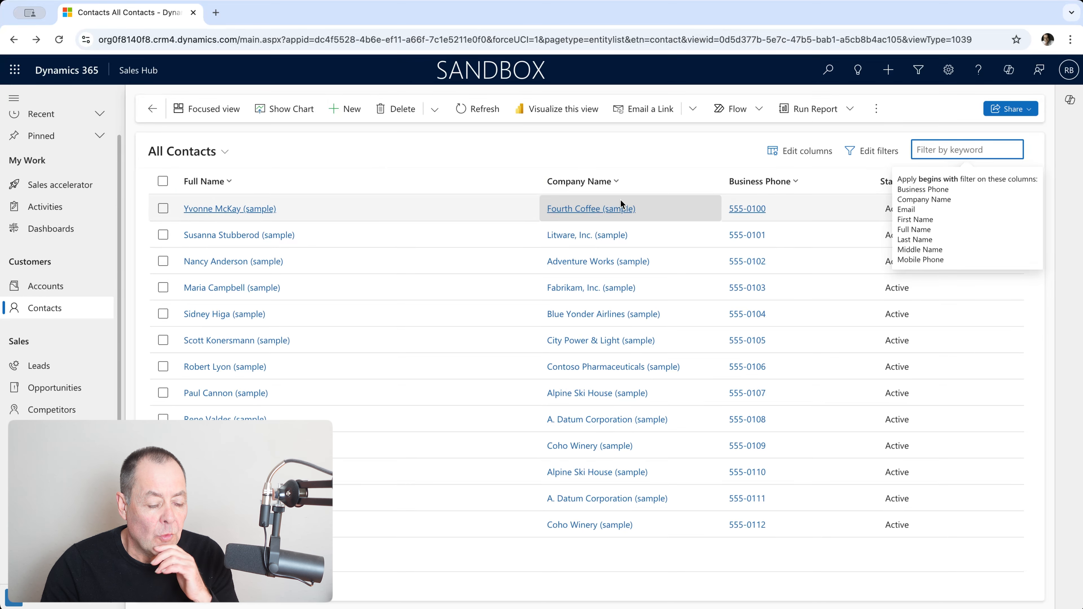
left_click(613, 188)
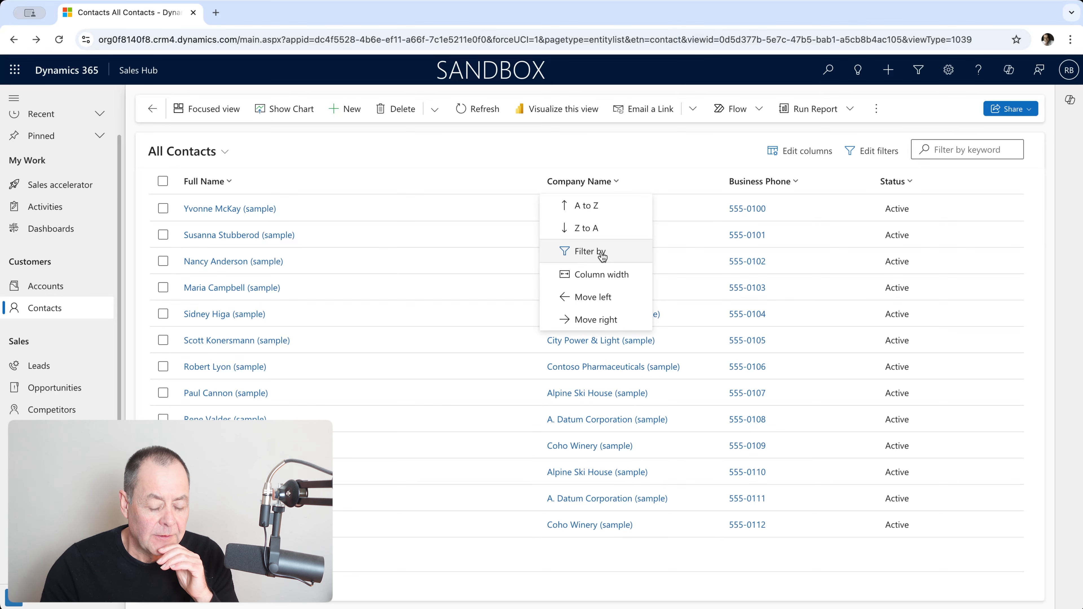
left_click(860, 153)
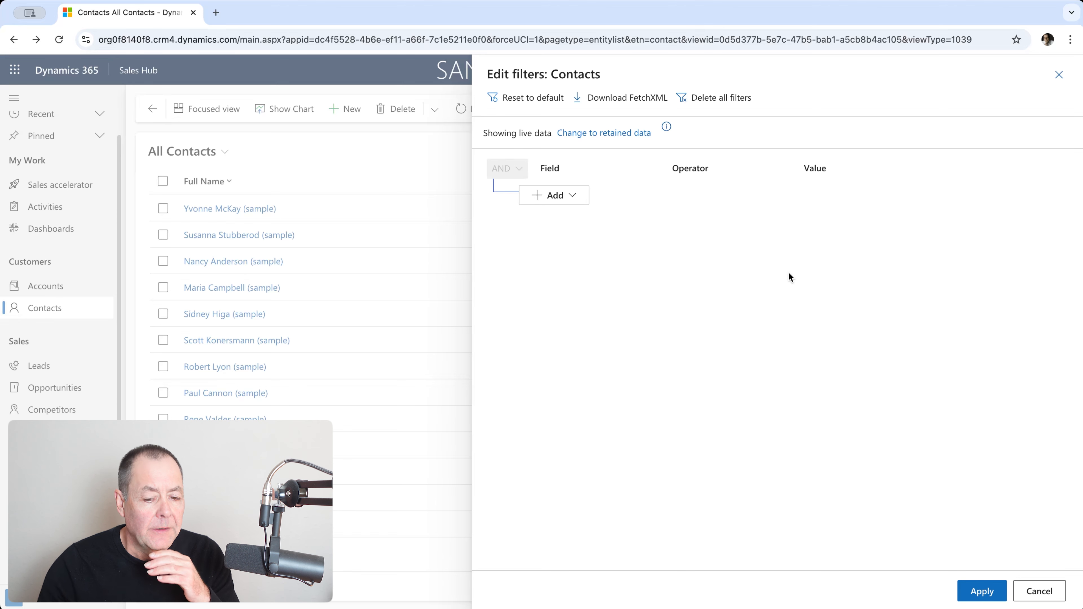
left_click(1058, 75)
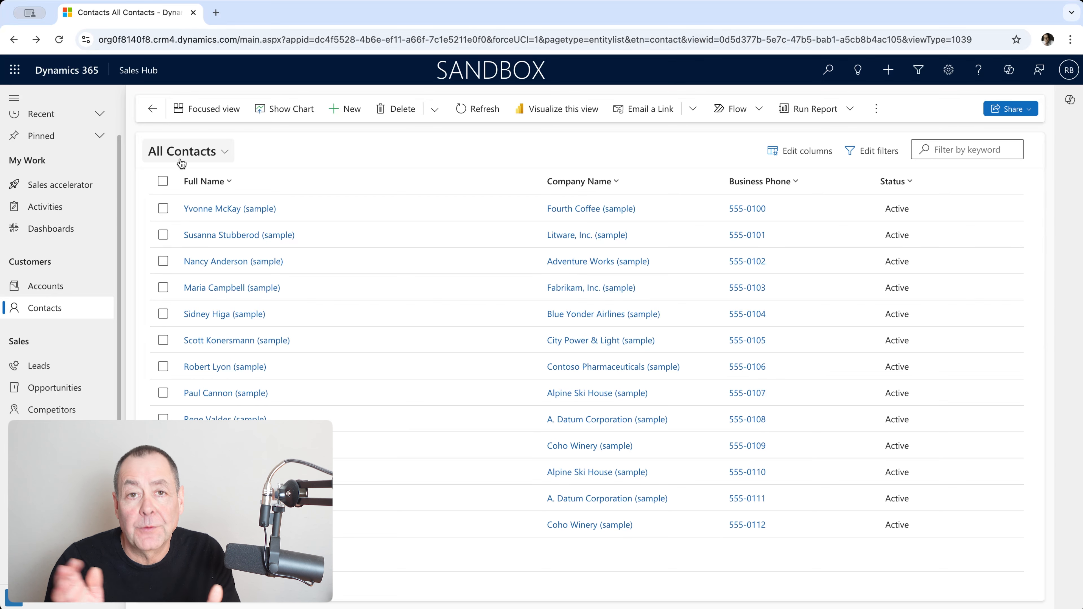
Switch to the Active Contacts view and delete all of its existing filter conditions
left_click(213, 162)
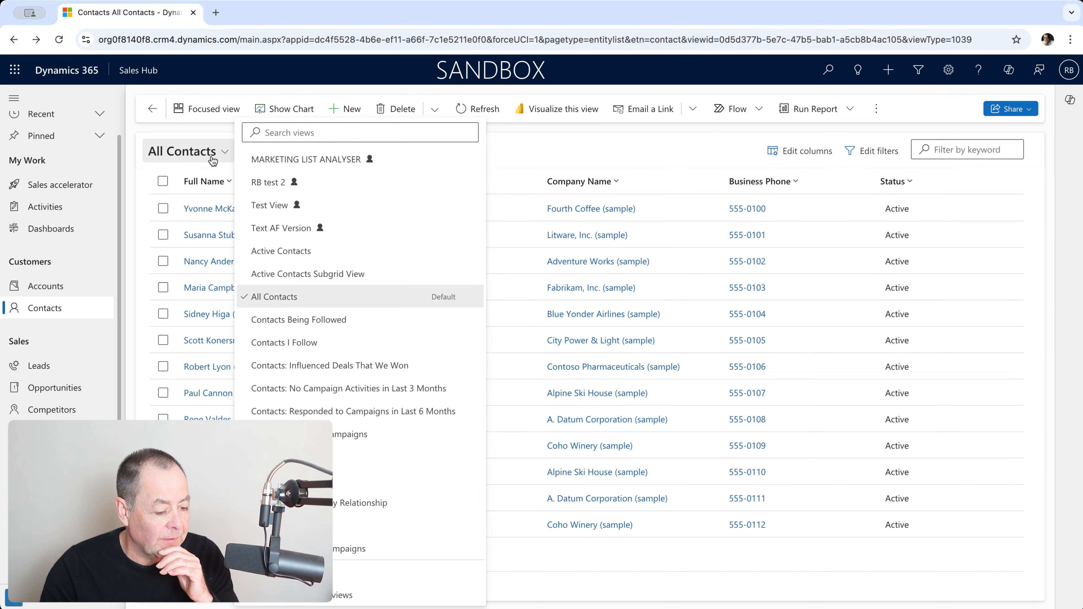
left_click(286, 251)
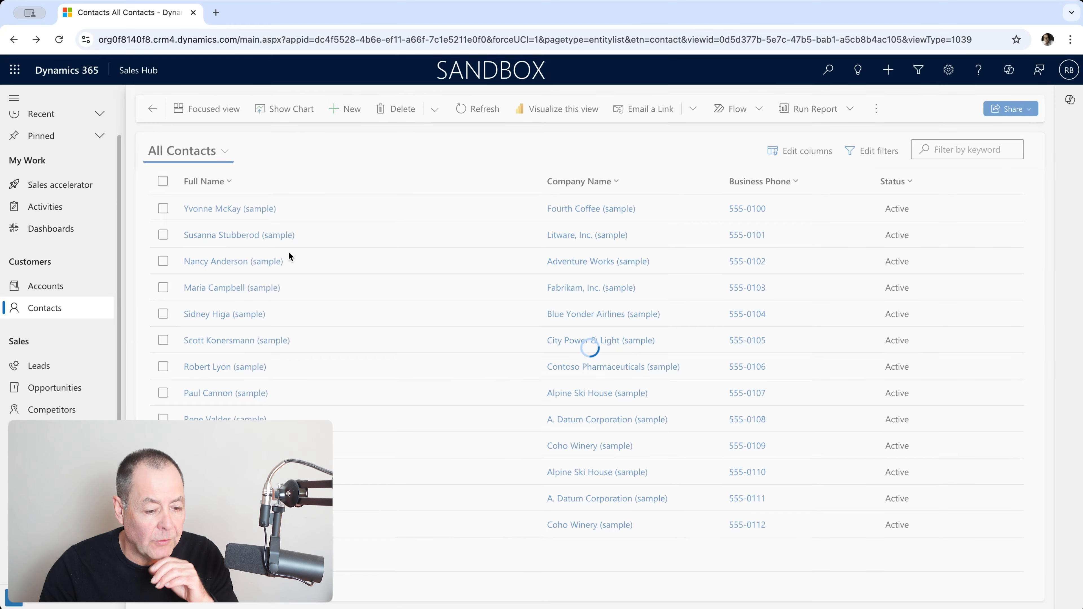
left_click(876, 155)
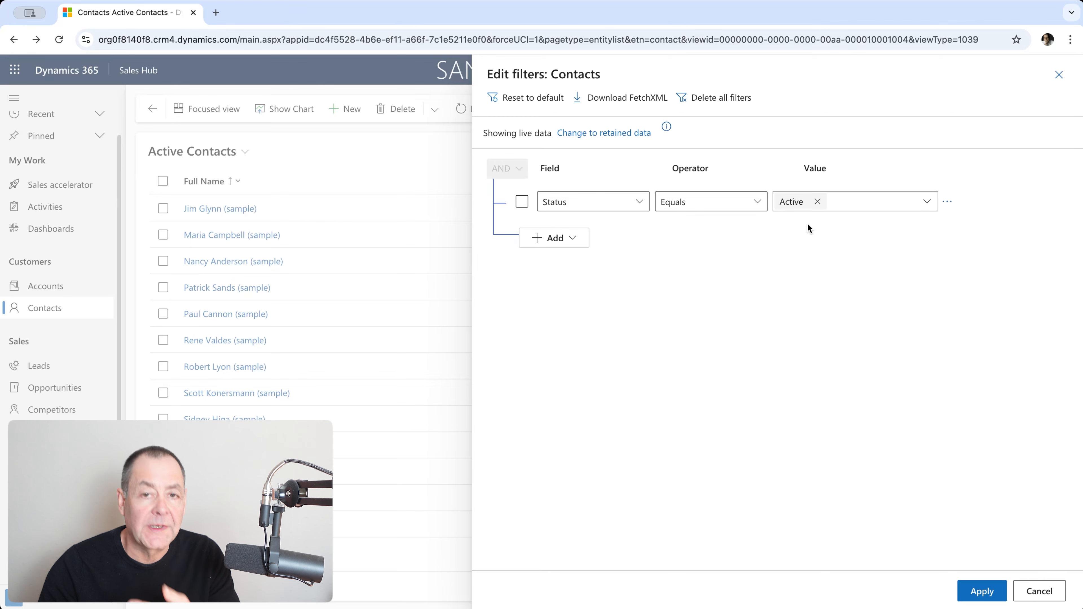
left_click(730, 101)
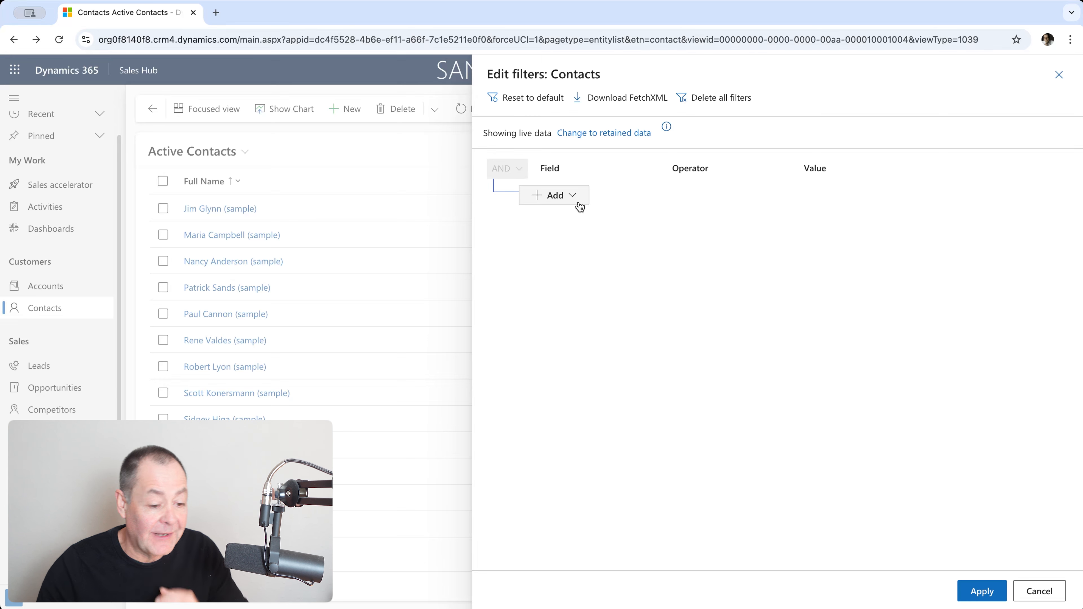
Add a filter row requiring Address 1: City to equal Seattle
left_click(566, 198)
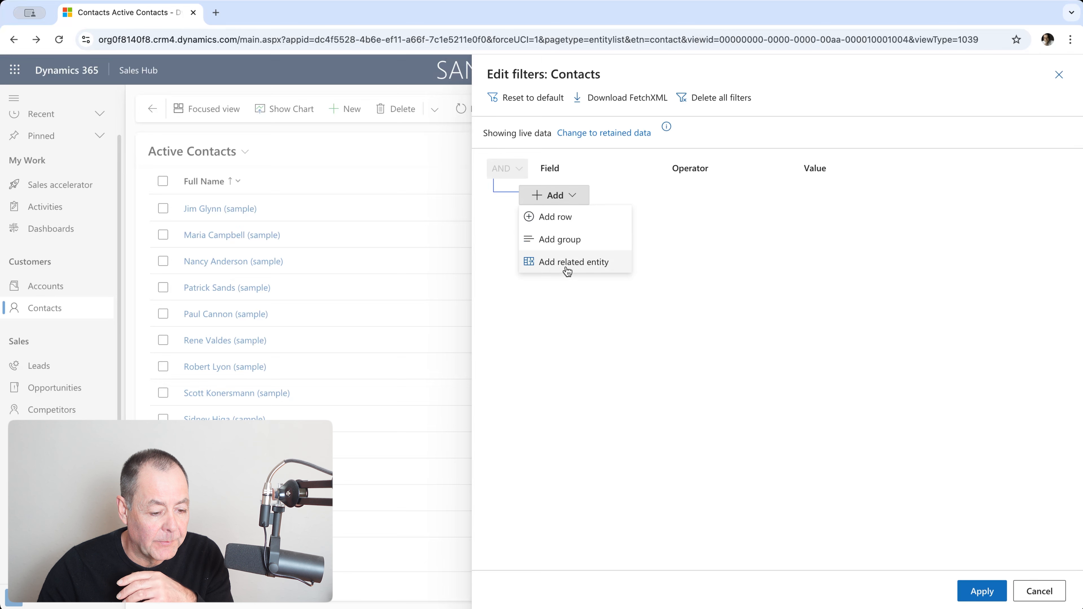
left_click(556, 218)
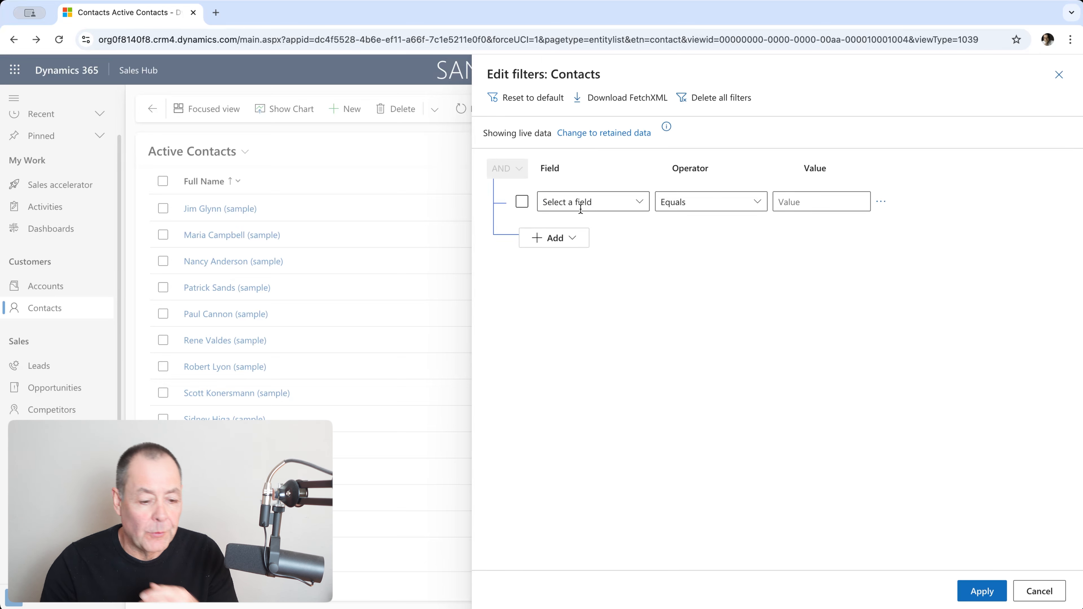
left_click(641, 202)
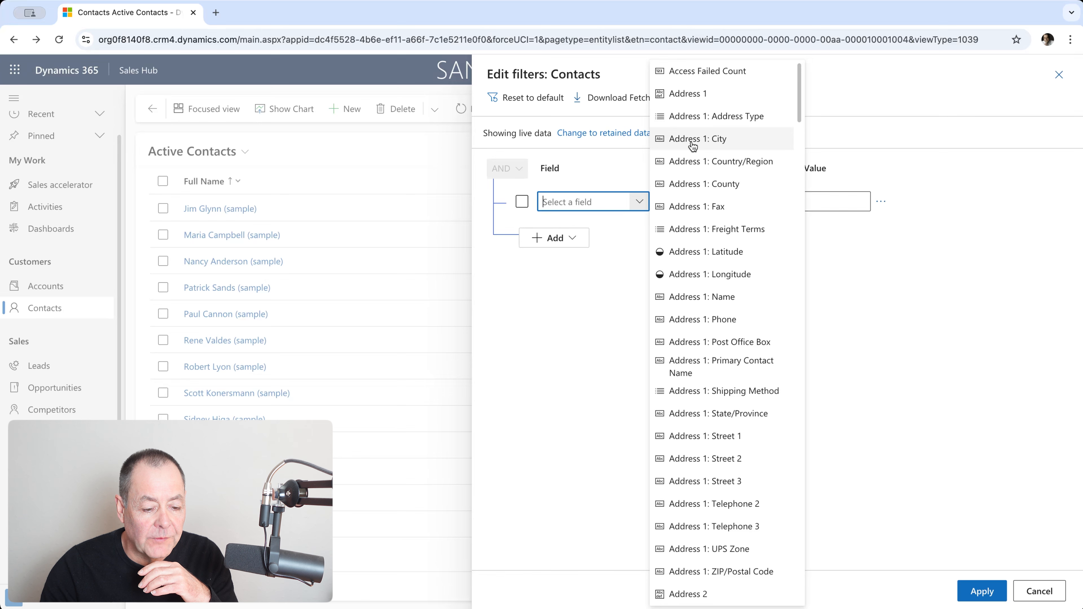
left_click(690, 142)
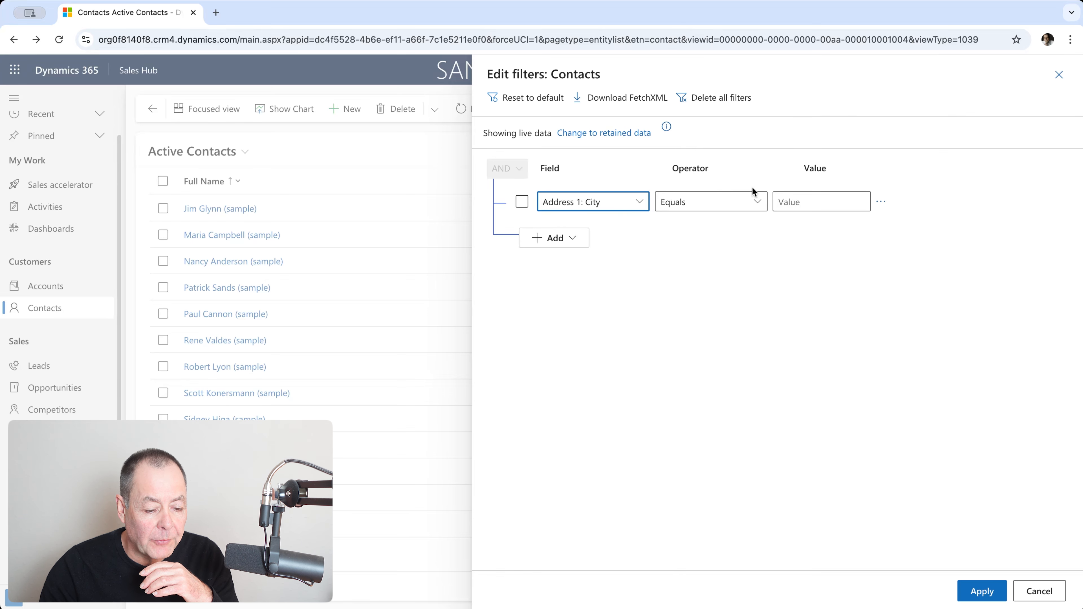
left_click(759, 203)
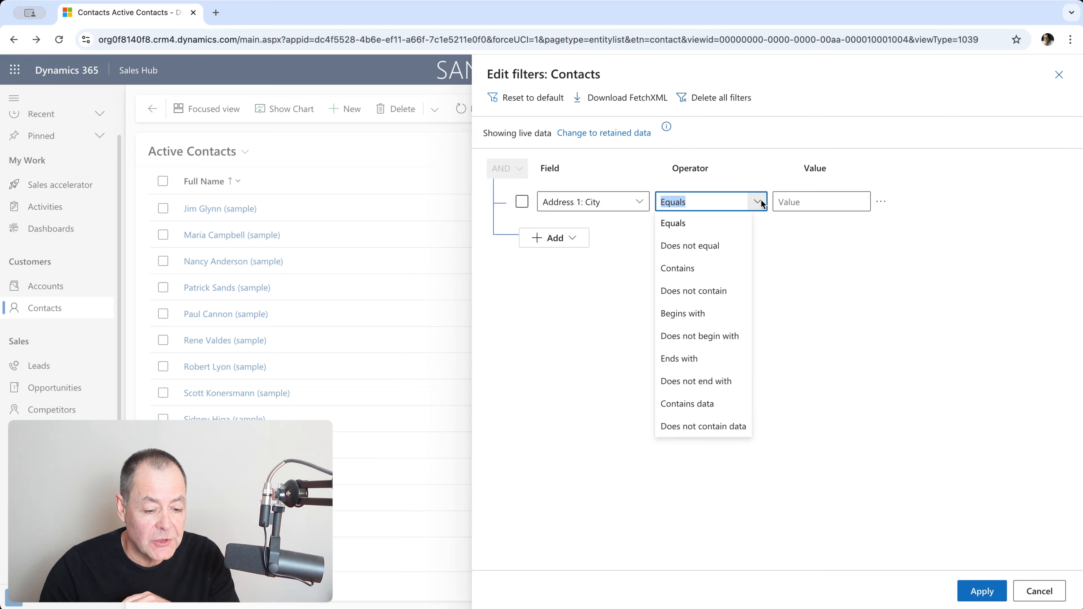
left_click(757, 182)
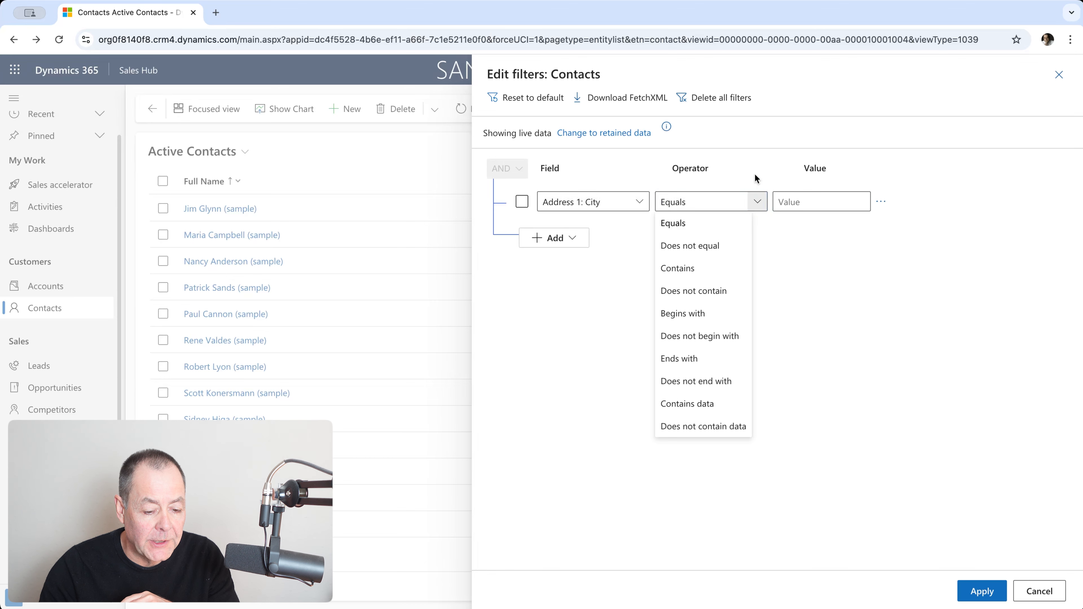
left_click(793, 199)
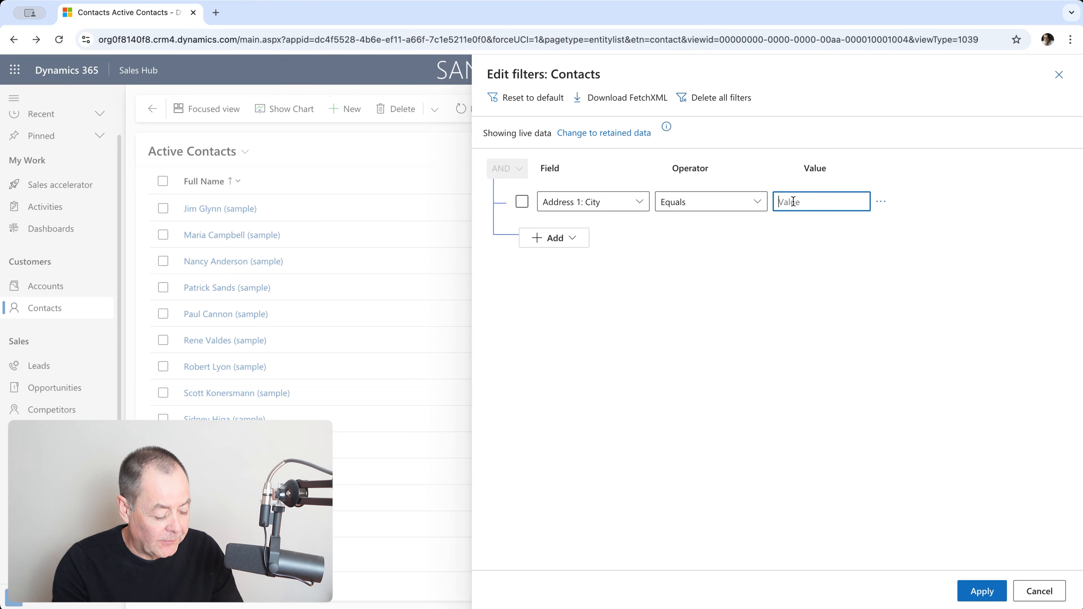
type("Sea")
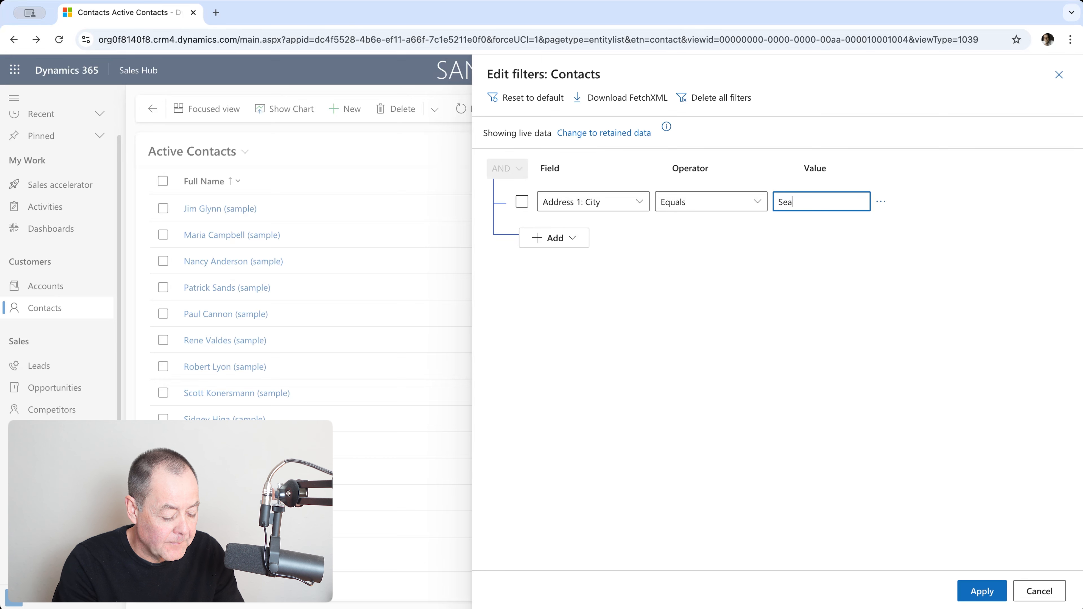
type("ttle")
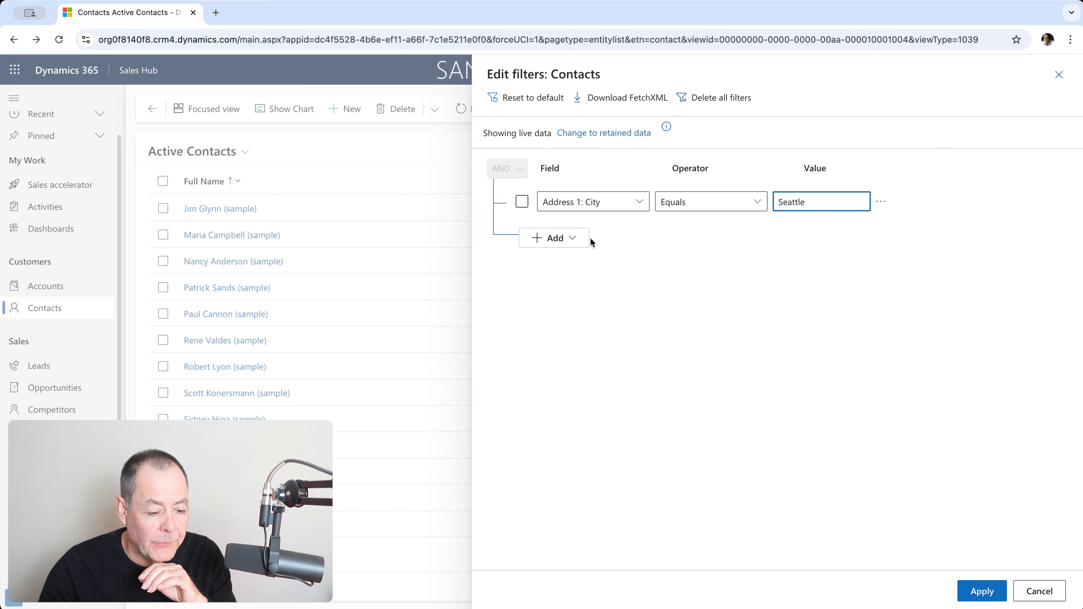
Add a second filter row requiring Status to equal Active
left_click(578, 239)
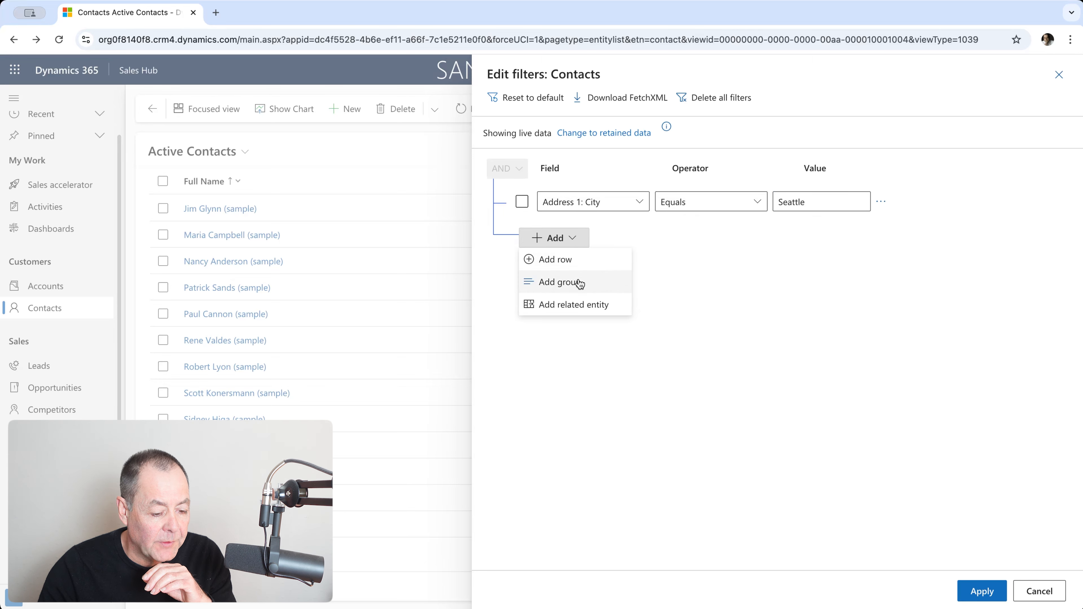
left_click(561, 261)
left_click(639, 245)
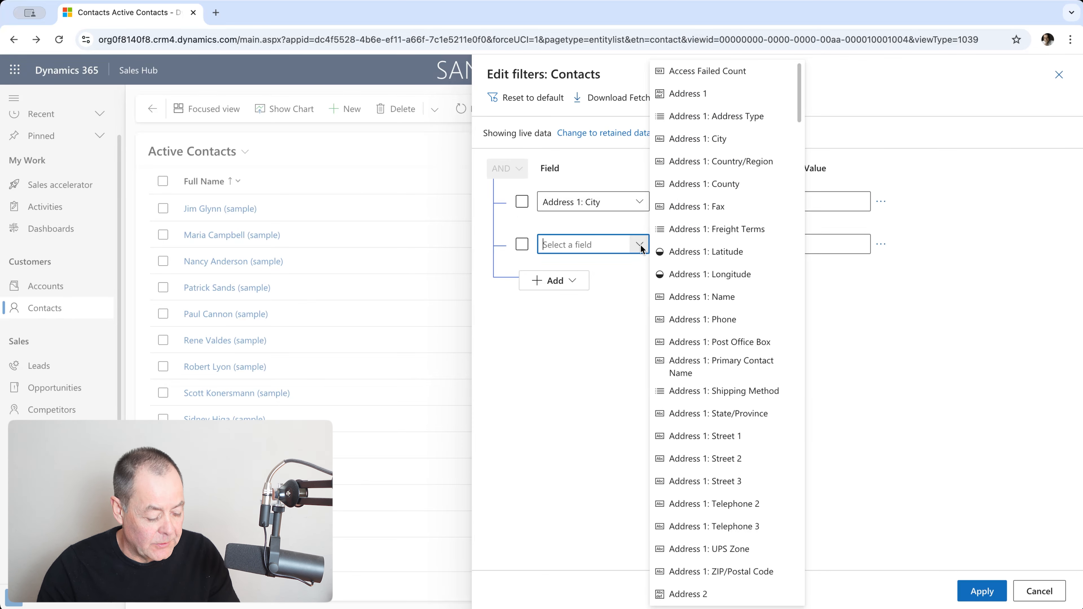
type("s")
scroll(735, 325, "down", 3)
scroll(739, 334, "down", 5)
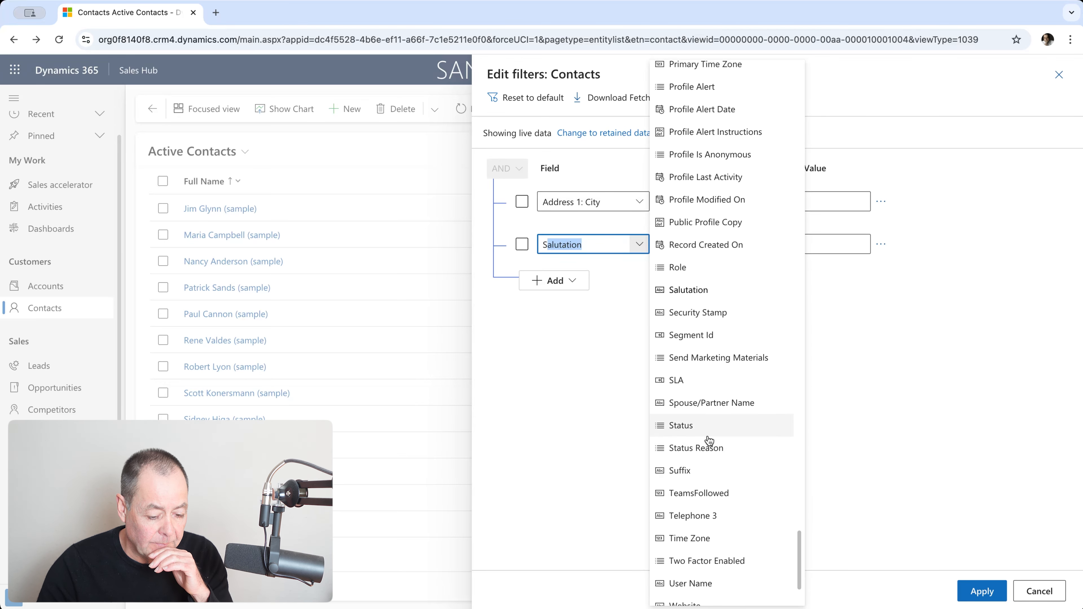
left_click(704, 430)
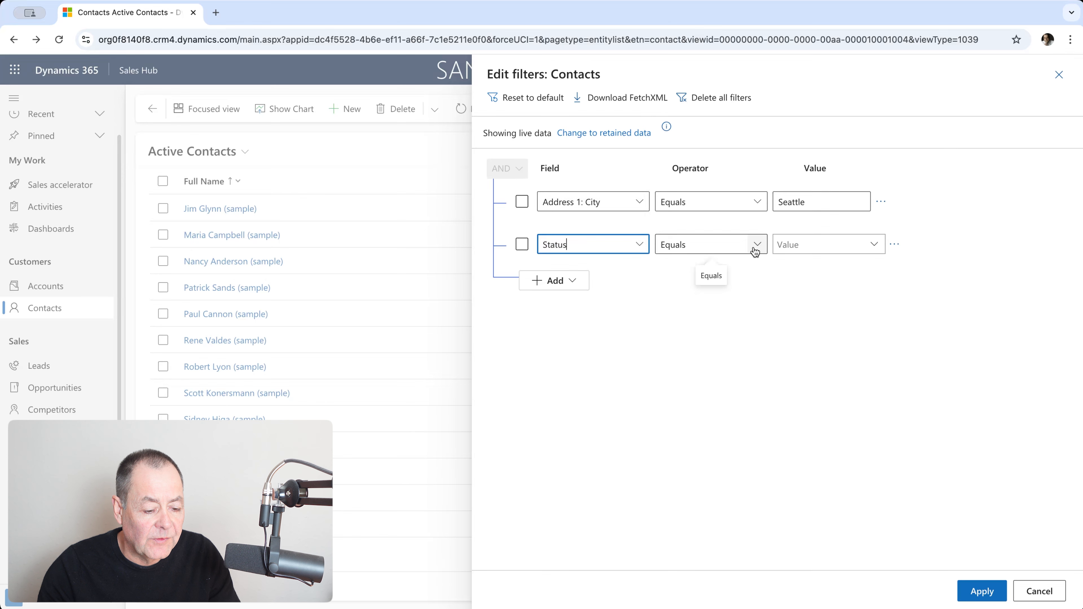
left_click(875, 250)
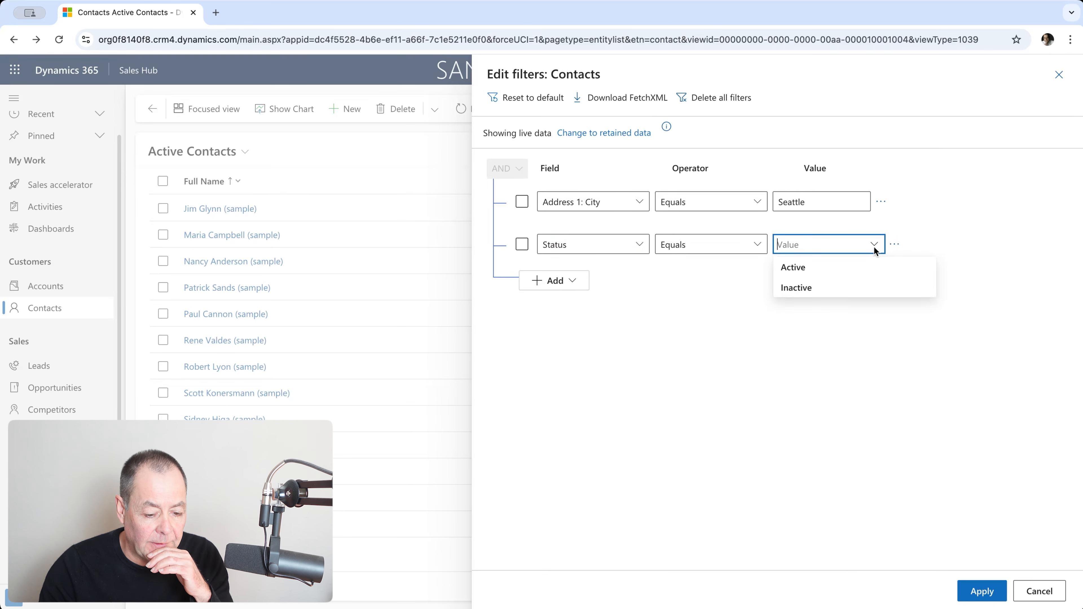
left_click(827, 273)
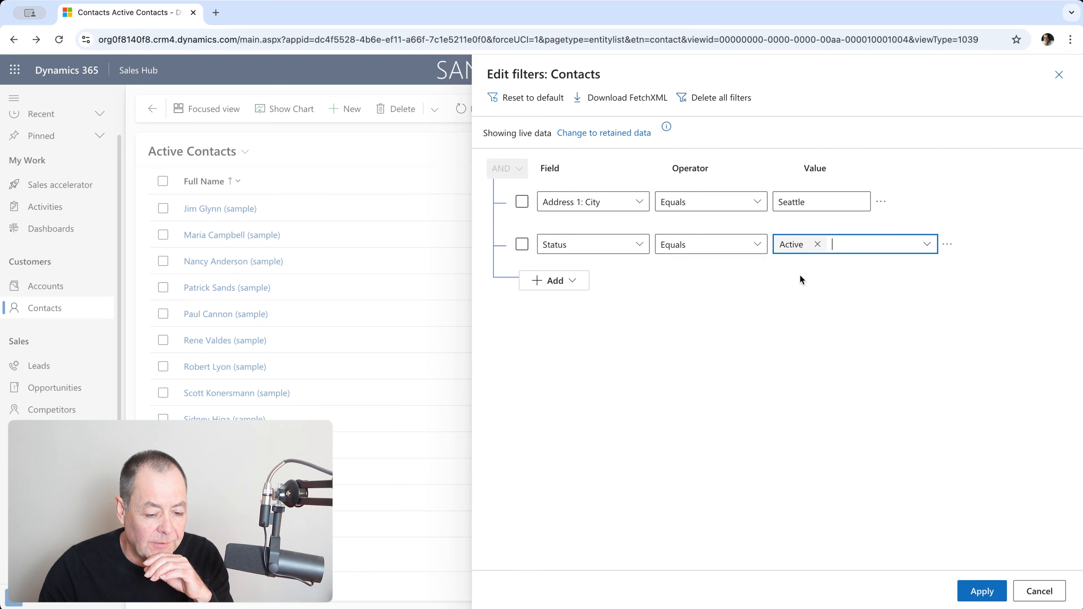
Add a third filter row requiring Email to contain data, and apply the filters to the contact list
left_click(573, 283)
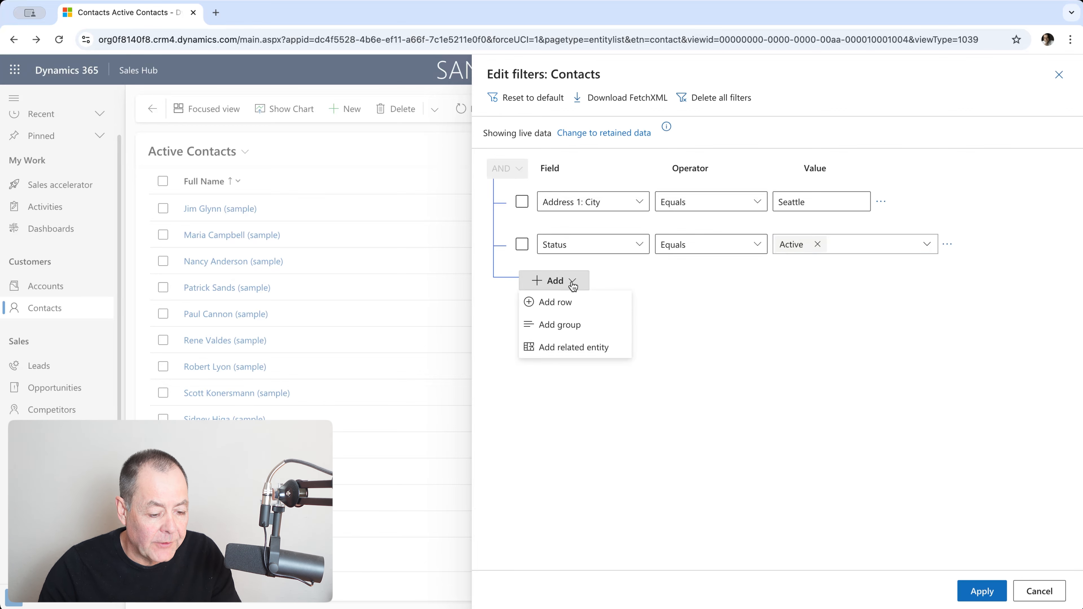
left_click(566, 301)
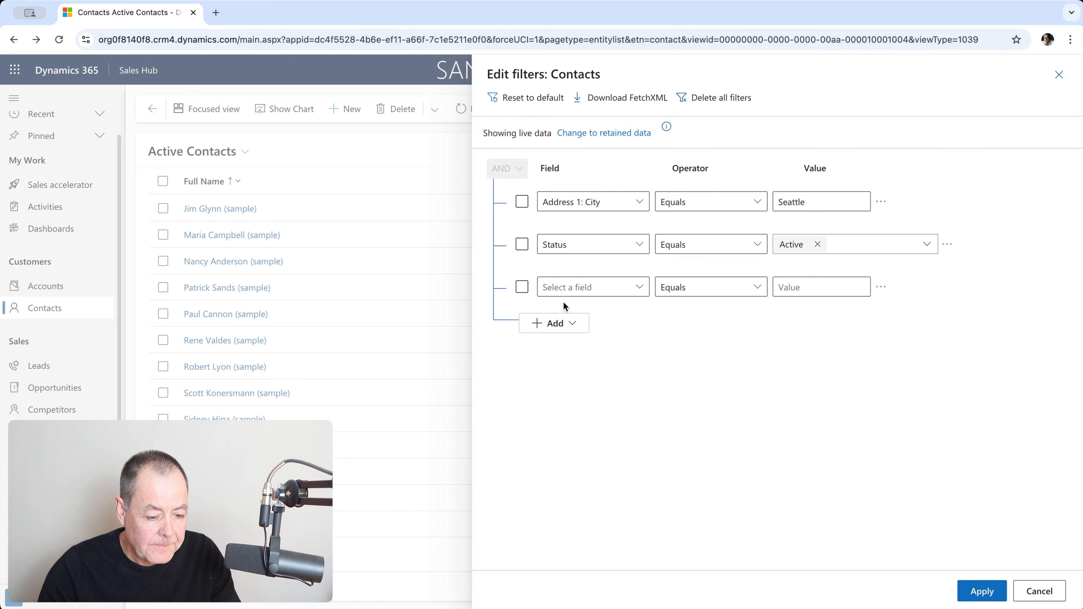
left_click(643, 289)
type("E")
scroll(698, 426, "down", 5)
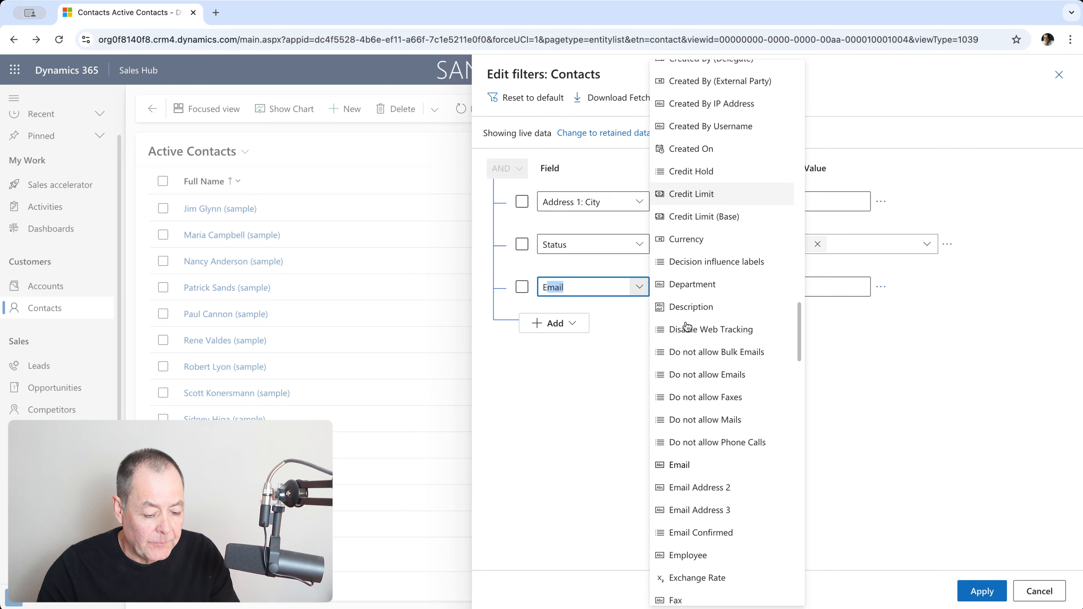
left_click(690, 436)
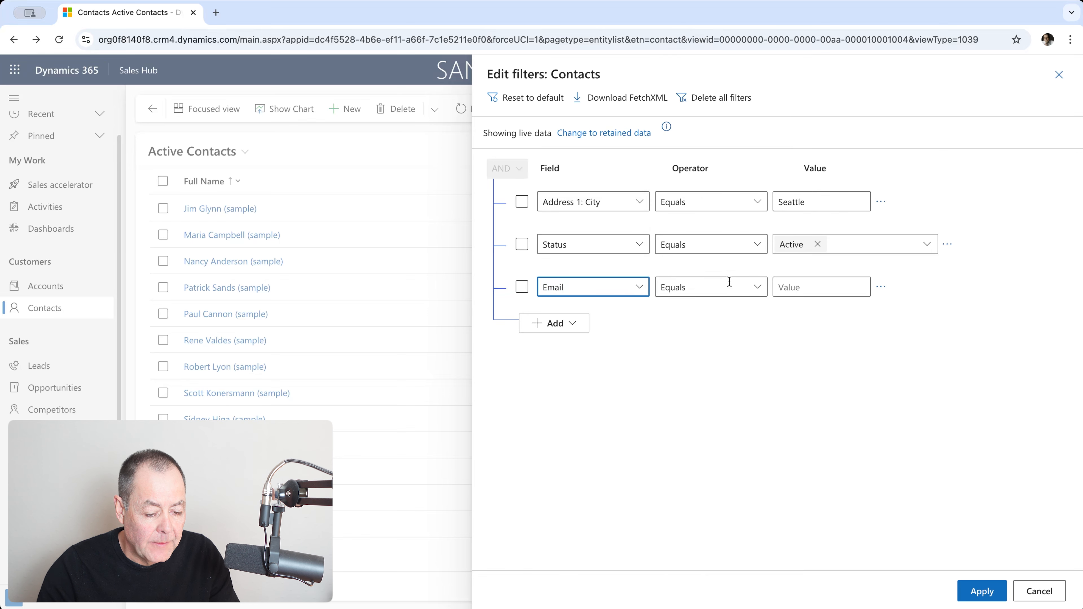
left_click(757, 288)
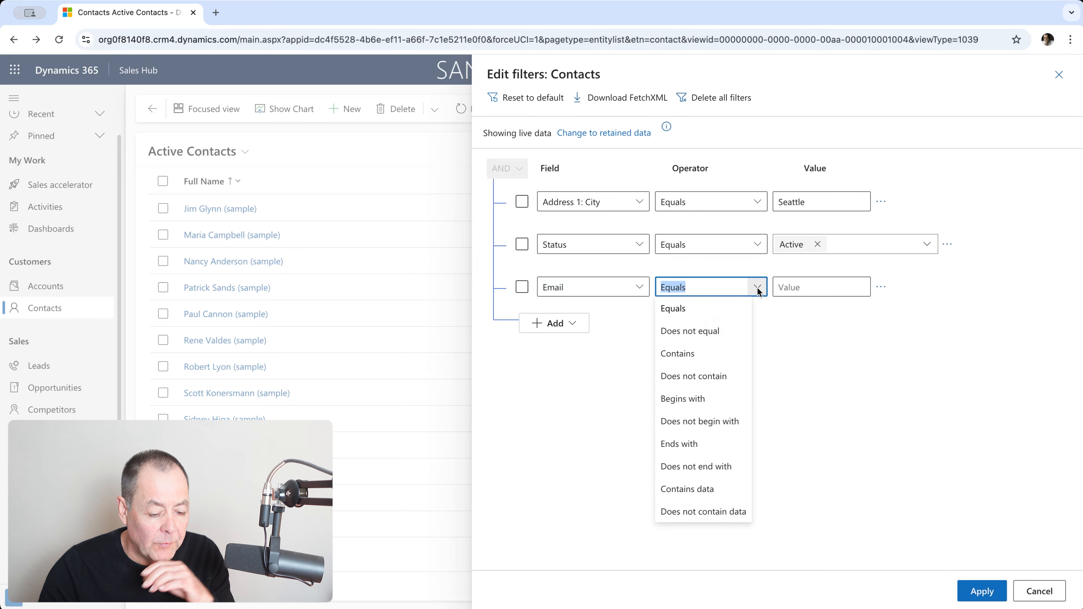
left_click(698, 491)
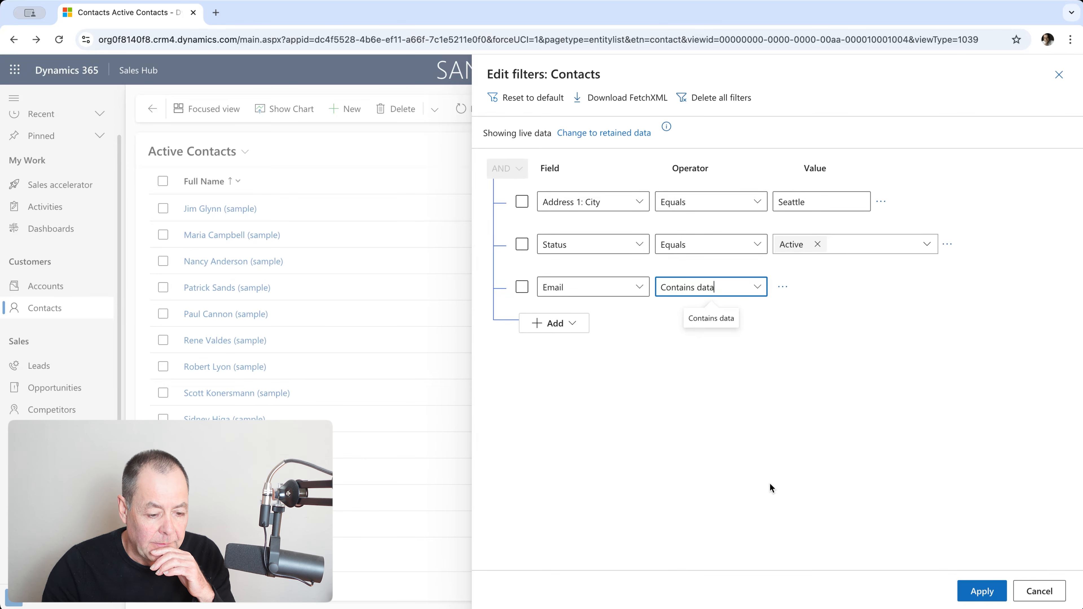
left_click(982, 590)
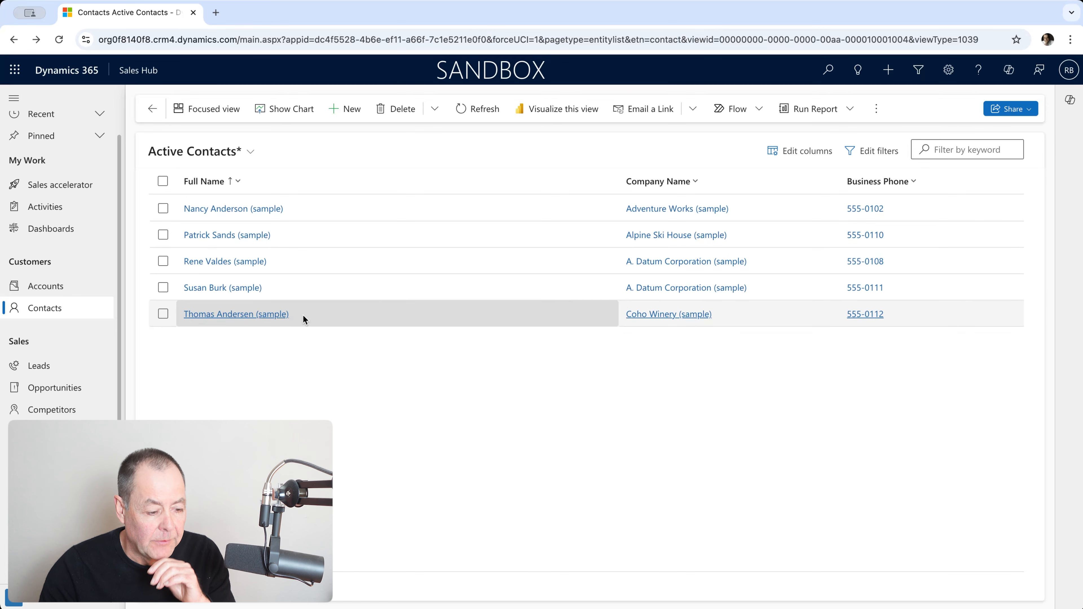
Add a fourth filter row requiring Address 1: City to equal Redmond, and apply the edited filters
left_click(871, 158)
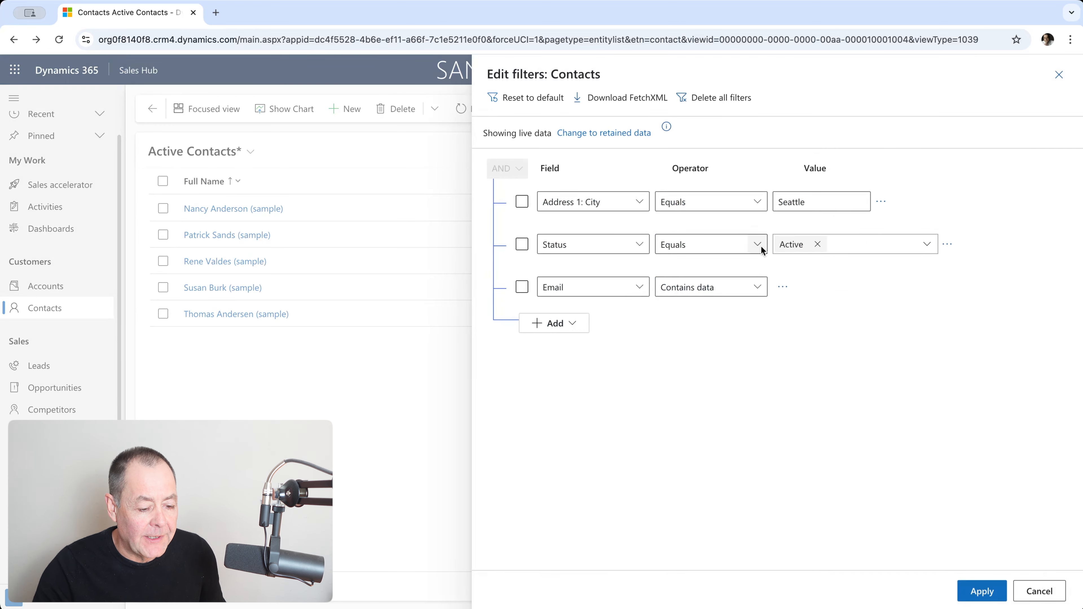
left_click(573, 325)
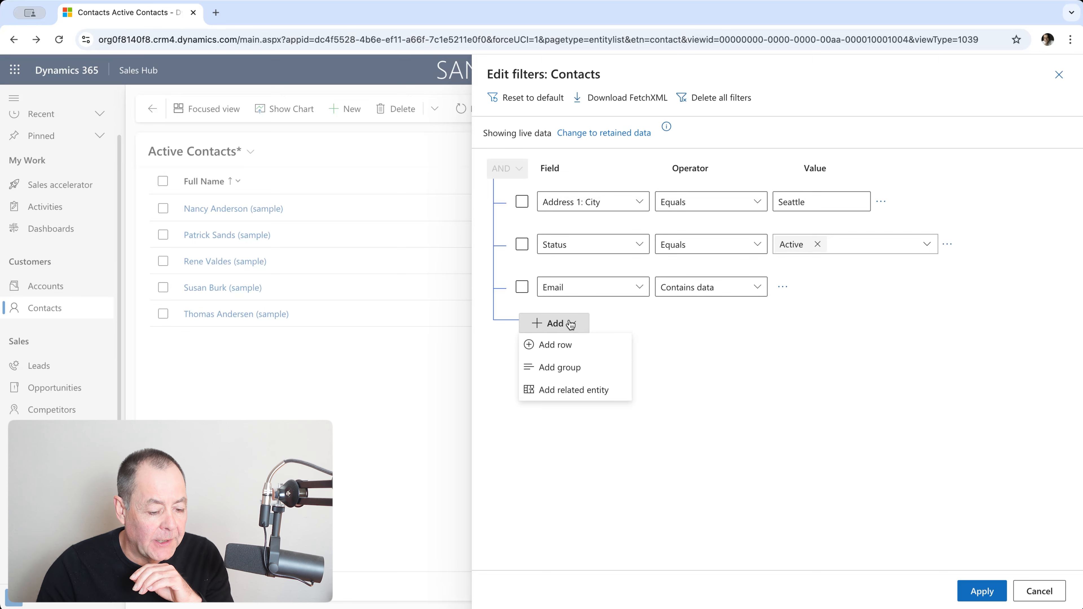
left_click(575, 346)
left_click(636, 332)
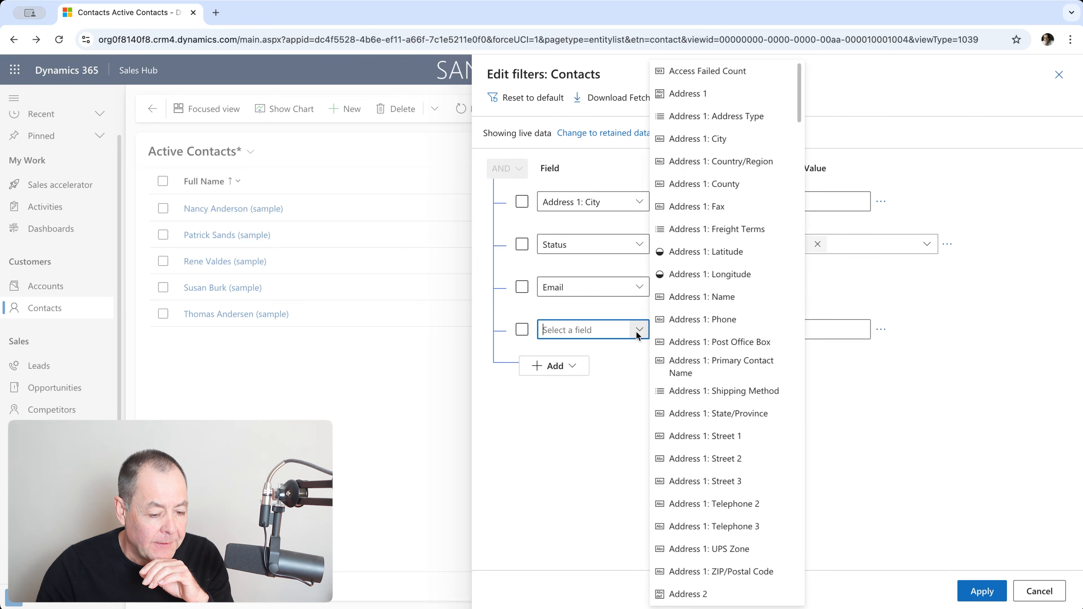
left_click(721, 139)
left_click(778, 329)
type("Redmond")
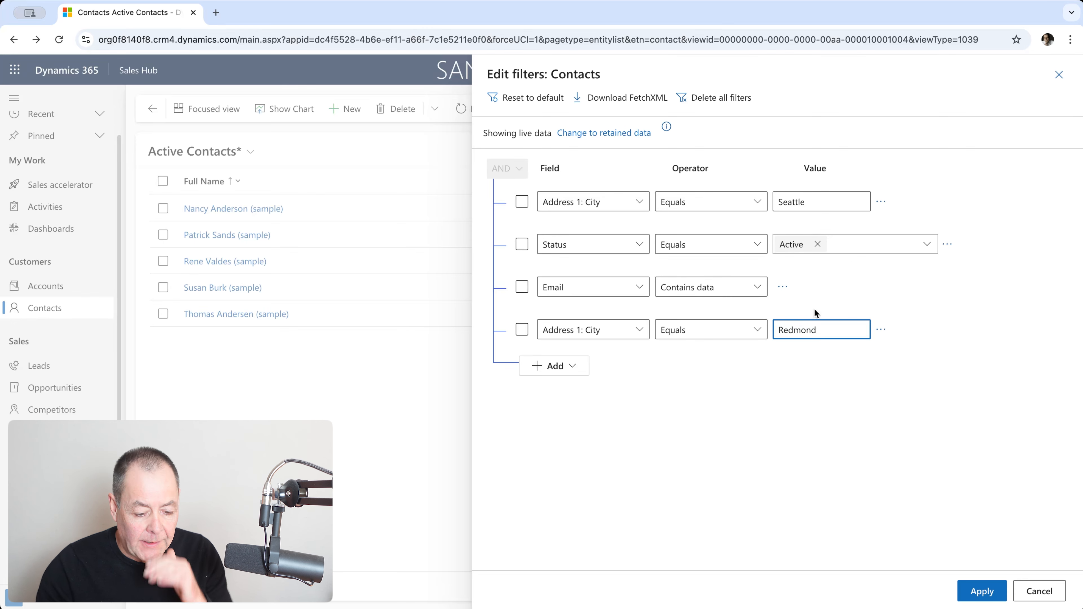
left_click(968, 588)
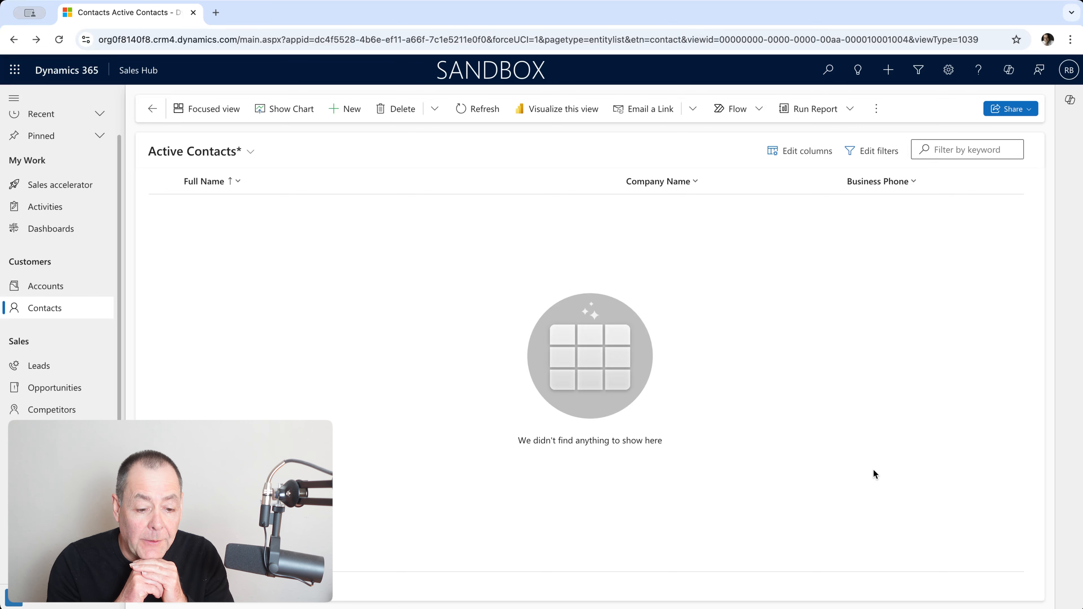
Reopen the filter editor and group the Address 1: City rows for Seattle and Redmond
left_click(881, 151)
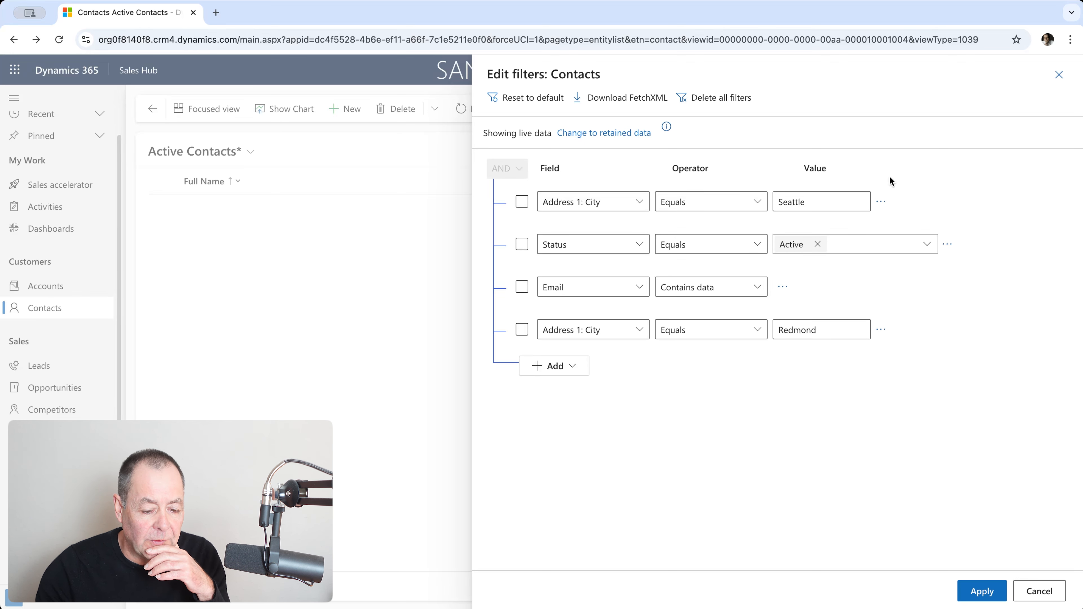
left_click(880, 201)
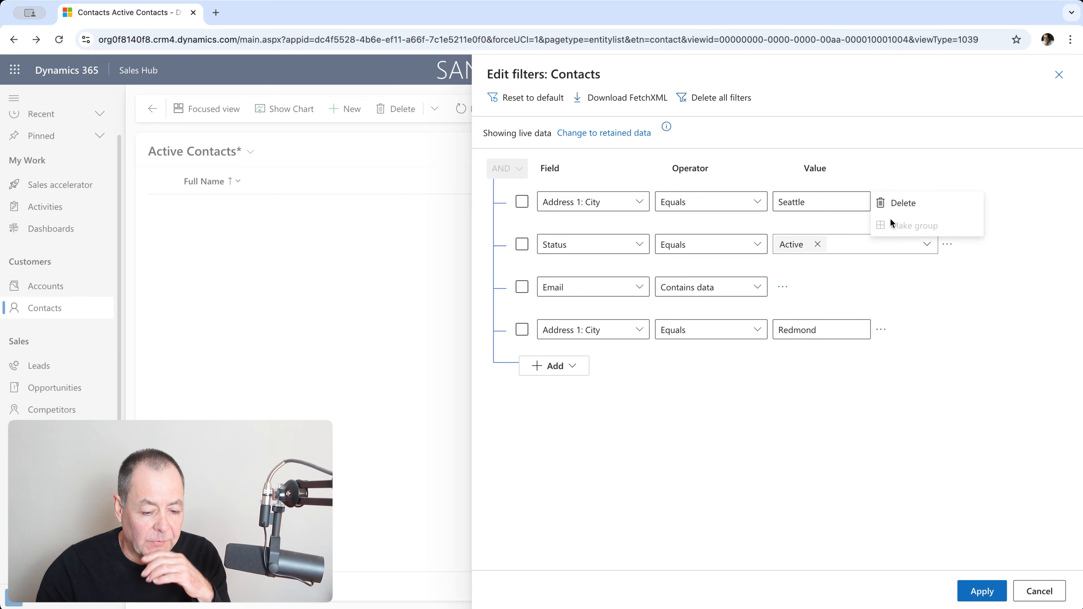
key("Escape")
left_click(522, 330)
left_click(521, 202)
left_click(881, 206)
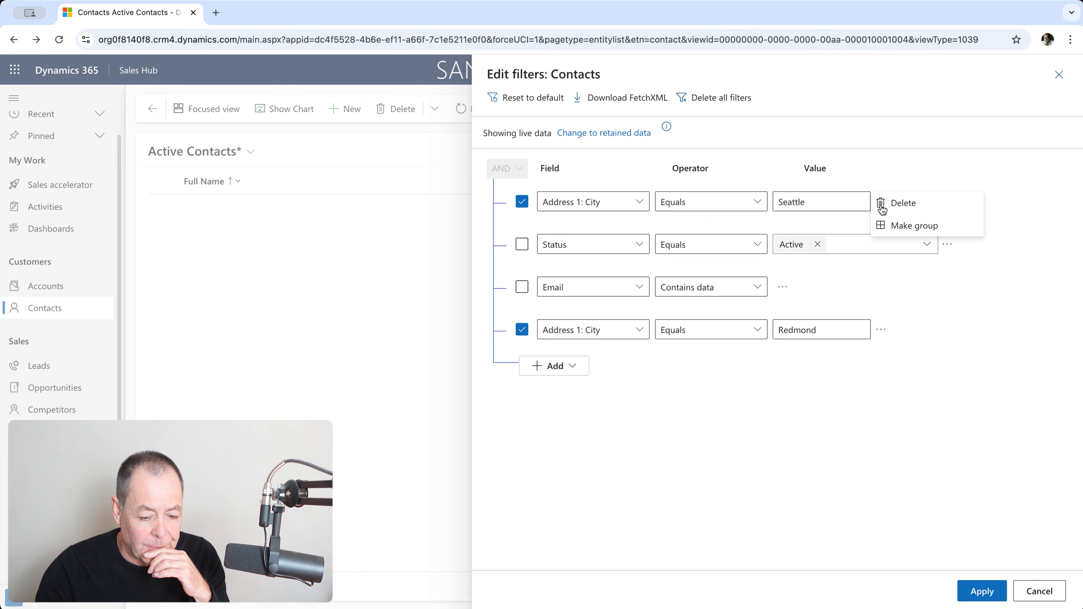
left_click(912, 226)
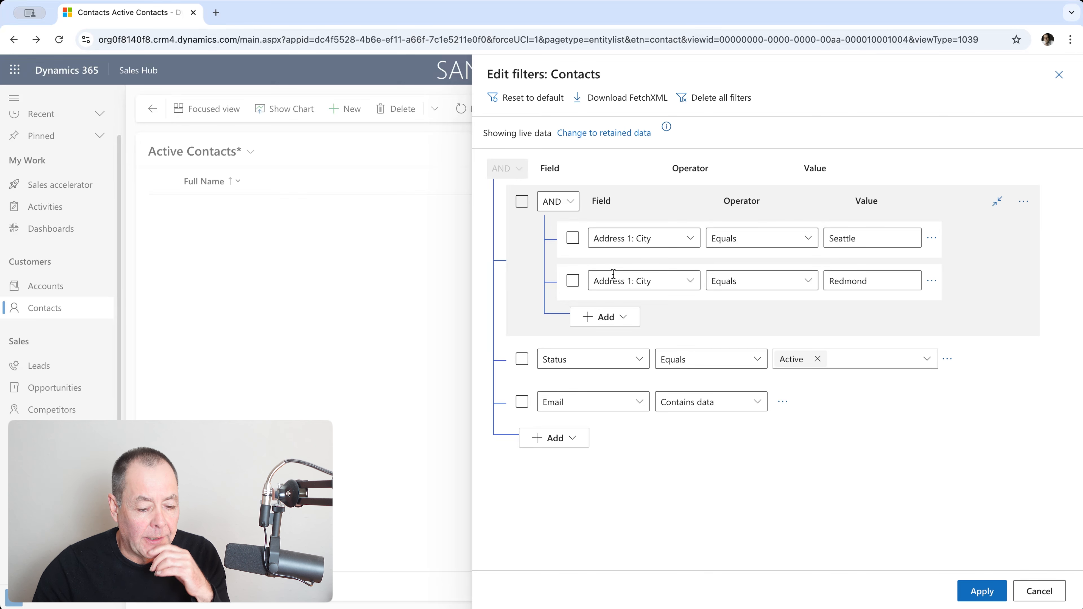
Change the city group's logic to Or and apply the filters to the contact list
left_click(570, 205)
left_click(555, 245)
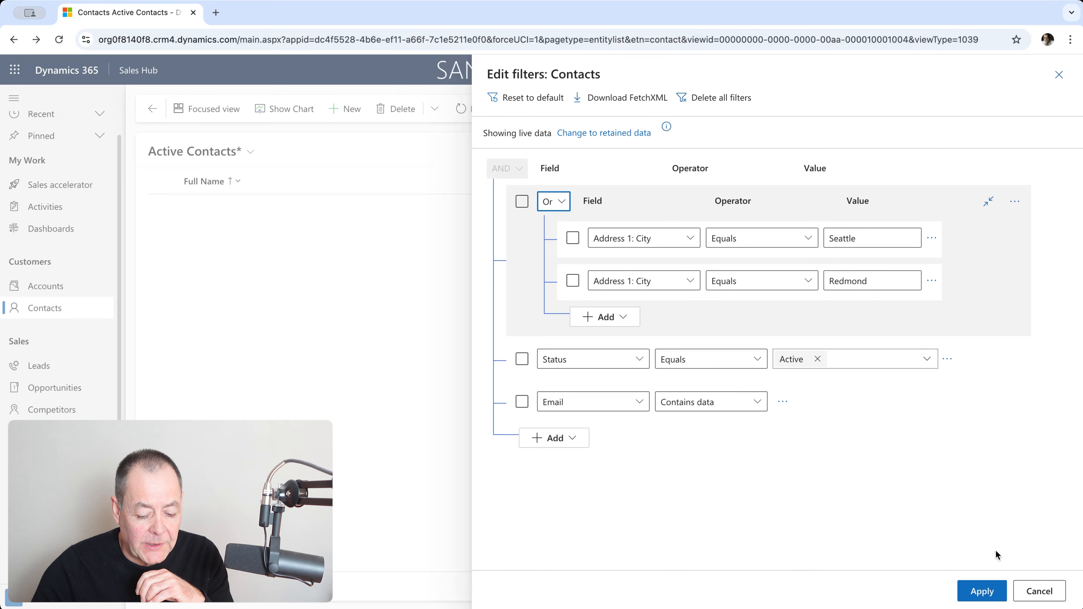
left_click(982, 591)
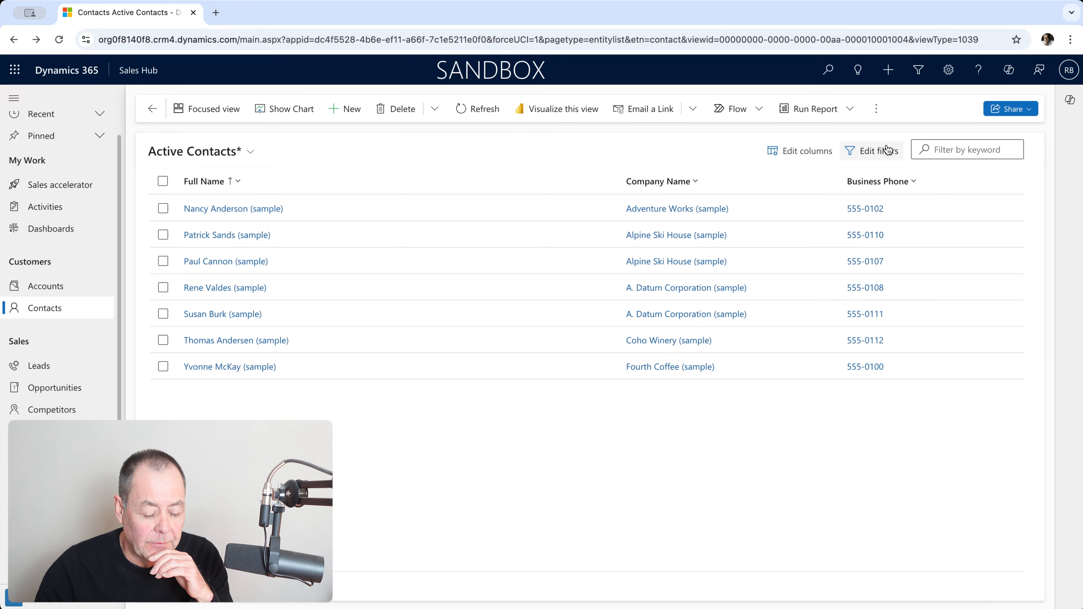
Reopen the filter editor and delete the Or group containing the two city conditions
left_click(877, 156)
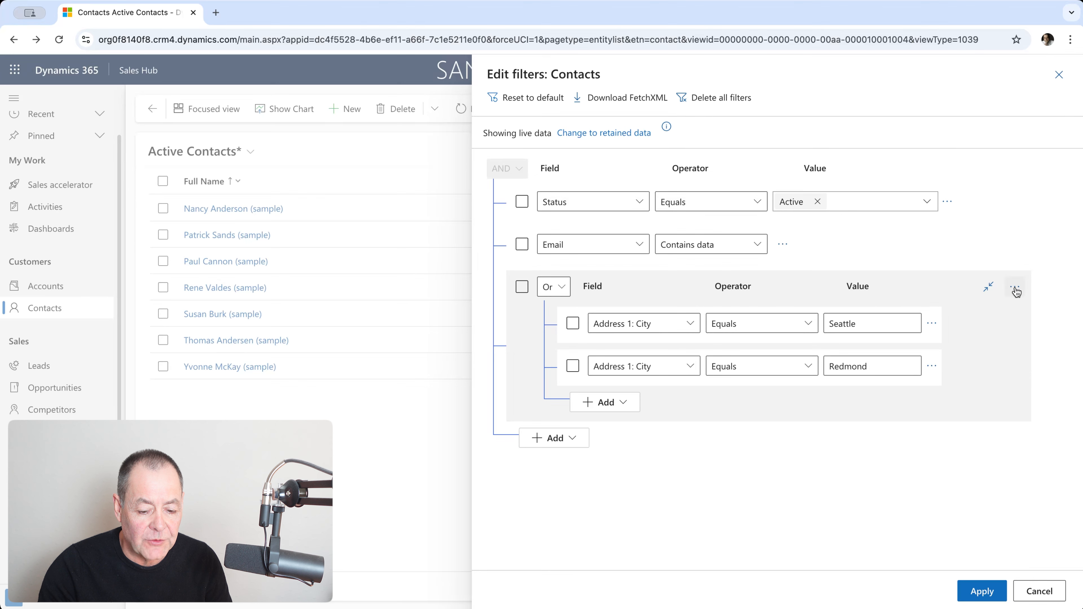
left_click(1015, 290)
left_click(954, 289)
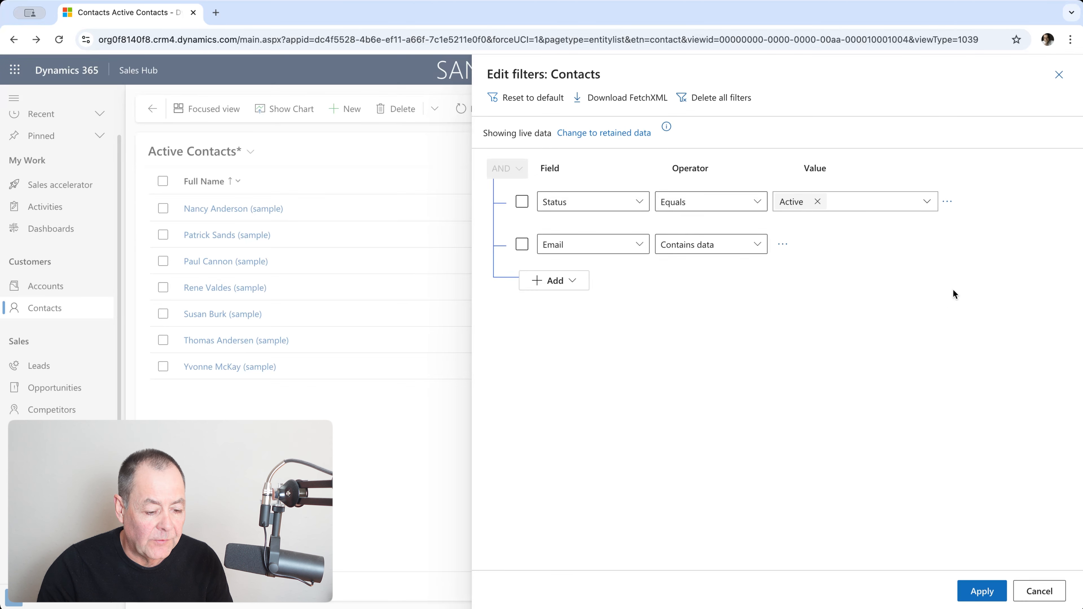
Add a new filter group whose first row requires Address 1: City to equal Seattle
left_click(562, 282)
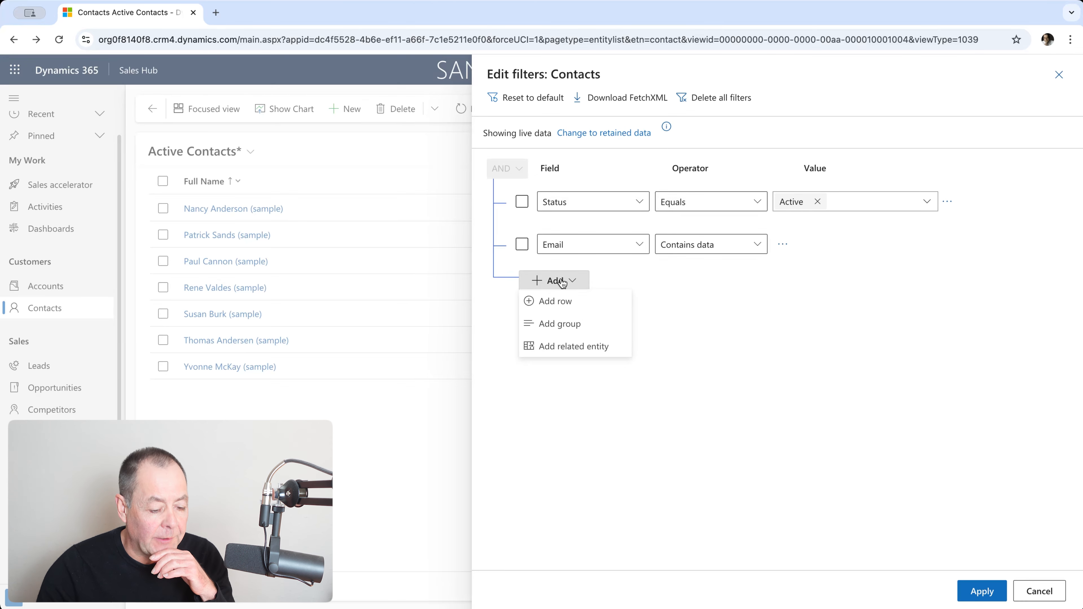
left_click(583, 323)
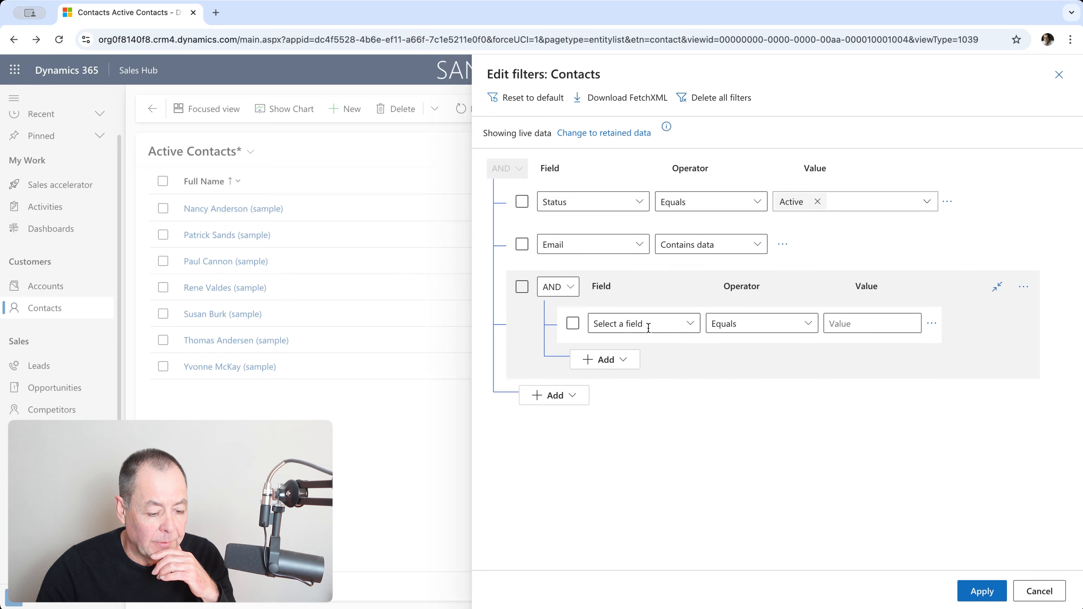
left_click(690, 324)
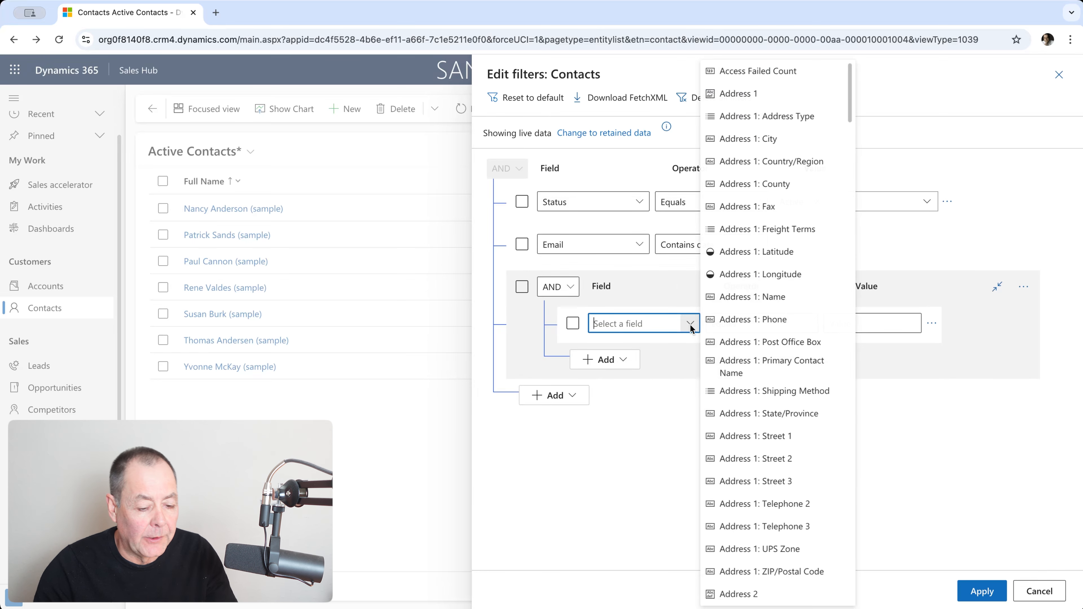
left_click(773, 139)
left_click(852, 323)
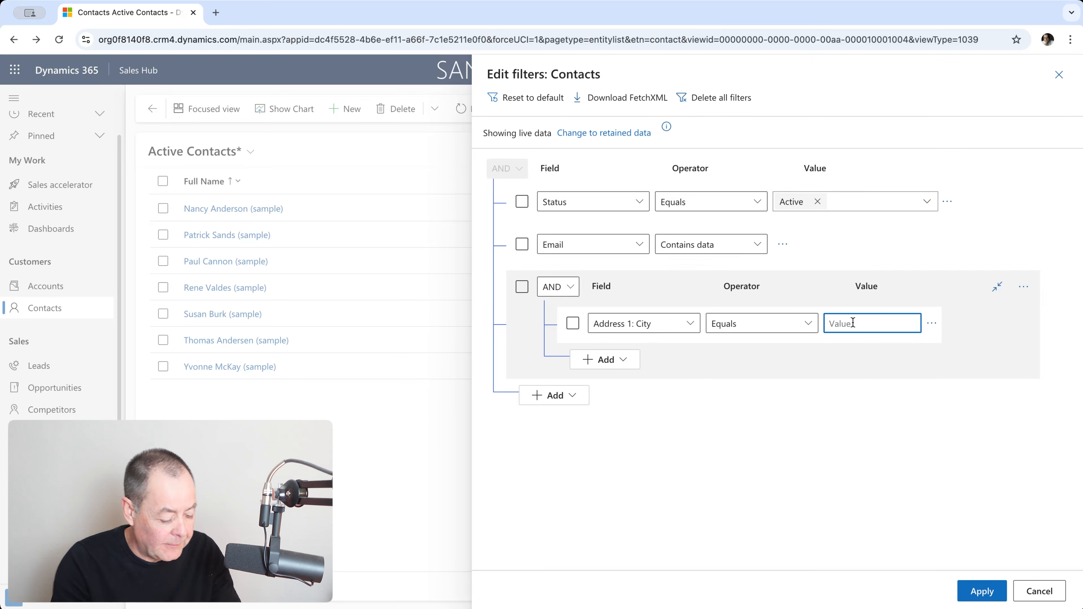
type("Seattle")
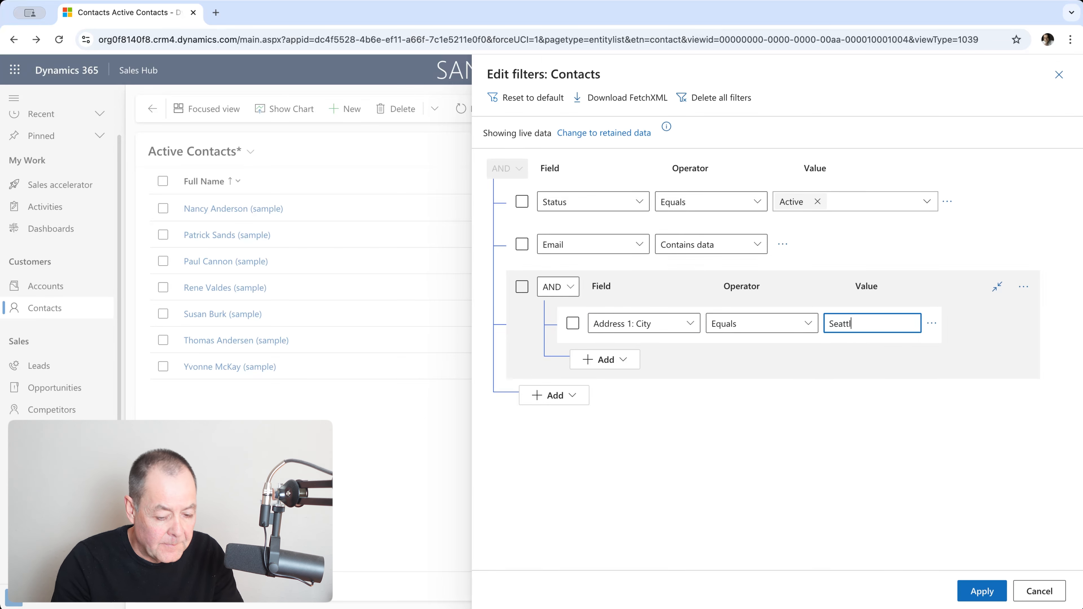
Add a second row inside the group requiring Address 1: City to equal Redmond
left_click(623, 362)
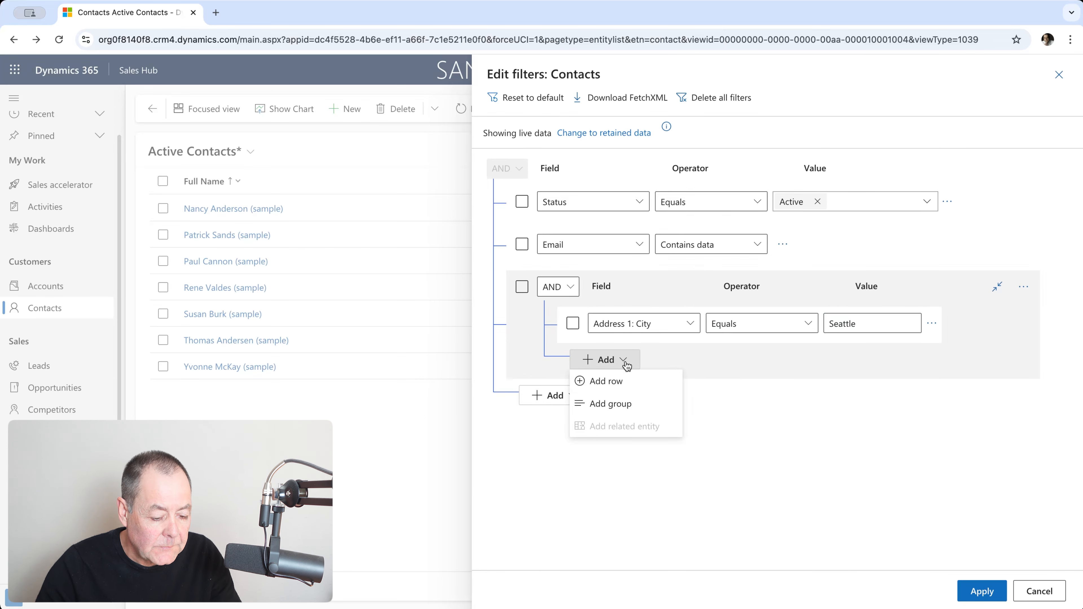
left_click(621, 383)
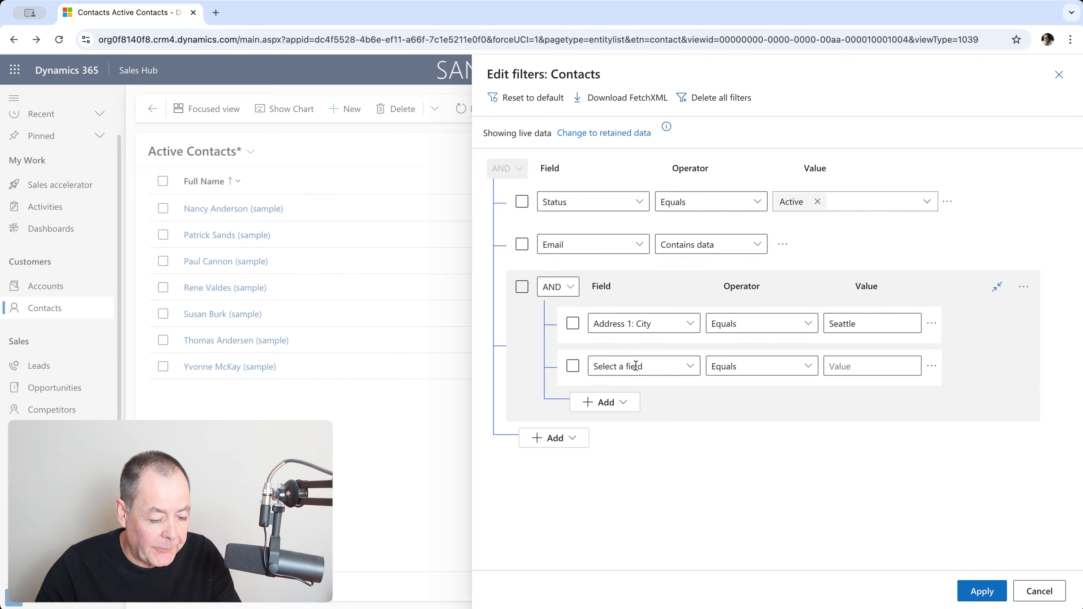
left_click(688, 365)
left_click(751, 147)
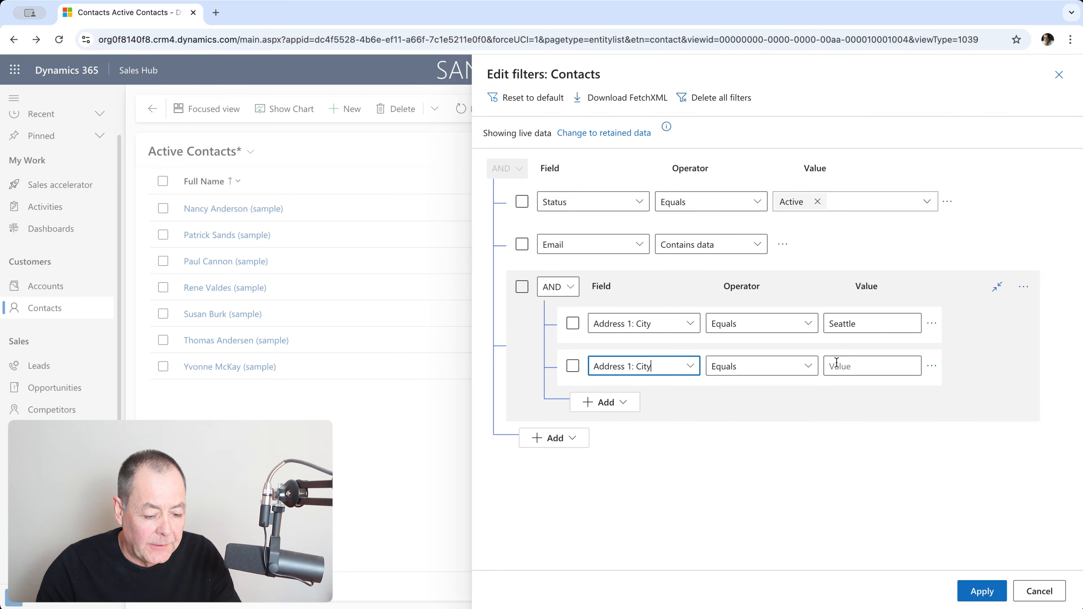
left_click(853, 370)
type("Redmond")
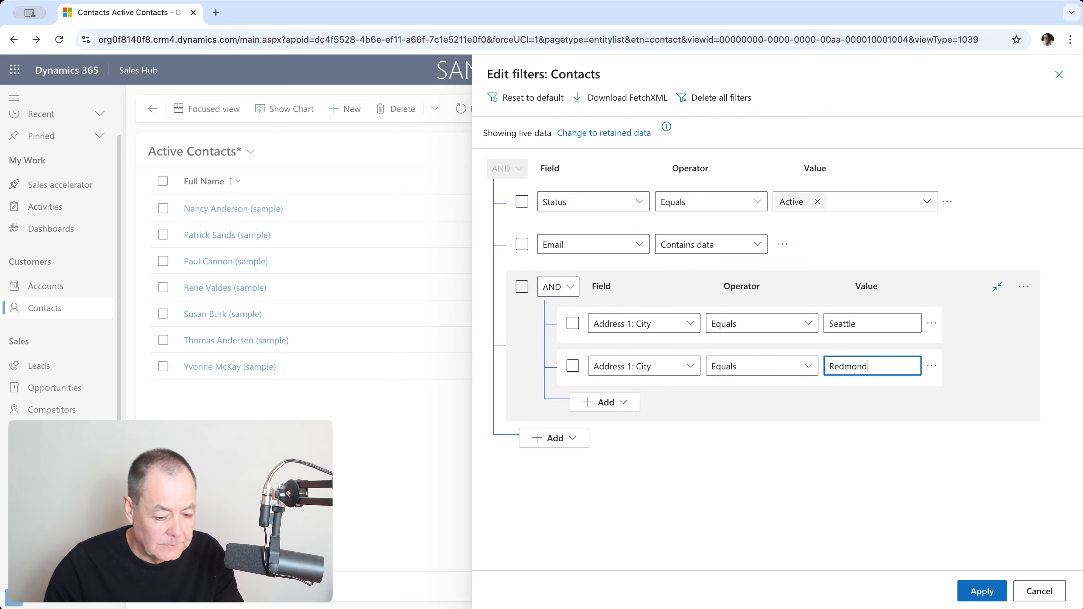
Switch the newly added city group from AND to Or and apply the filters
left_click(571, 289)
left_click(553, 331)
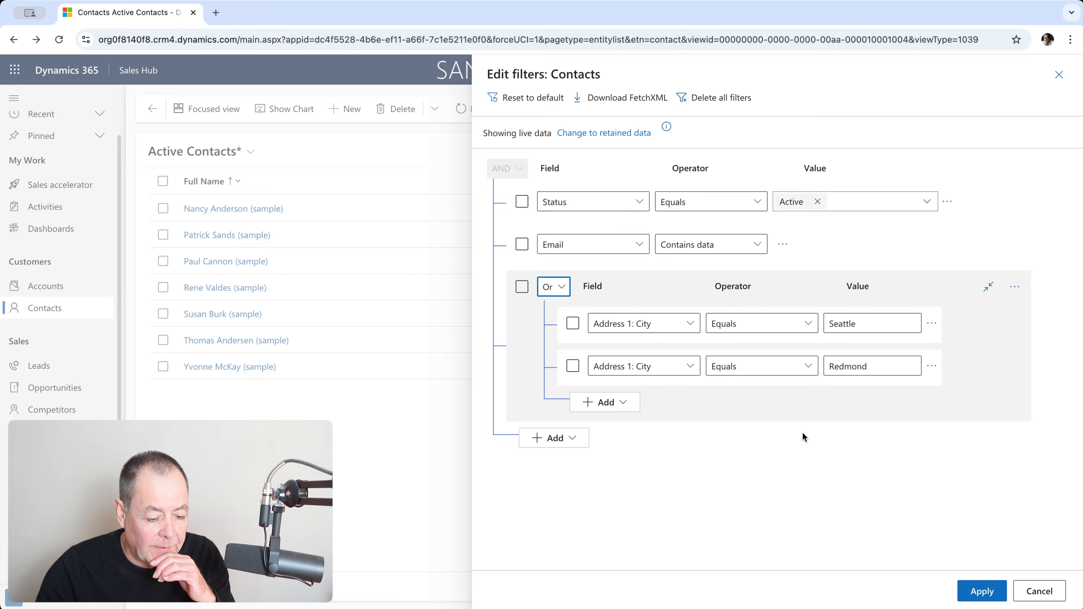
left_click(980, 591)
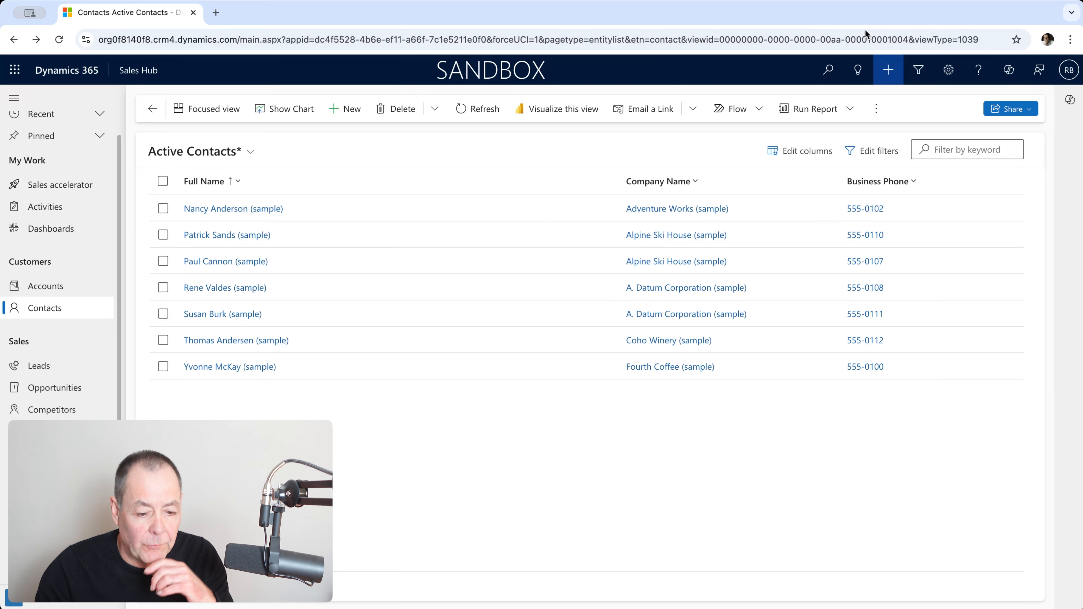
Reopen the filter editor, add a related entity condition, and open its list of entities
left_click(878, 155)
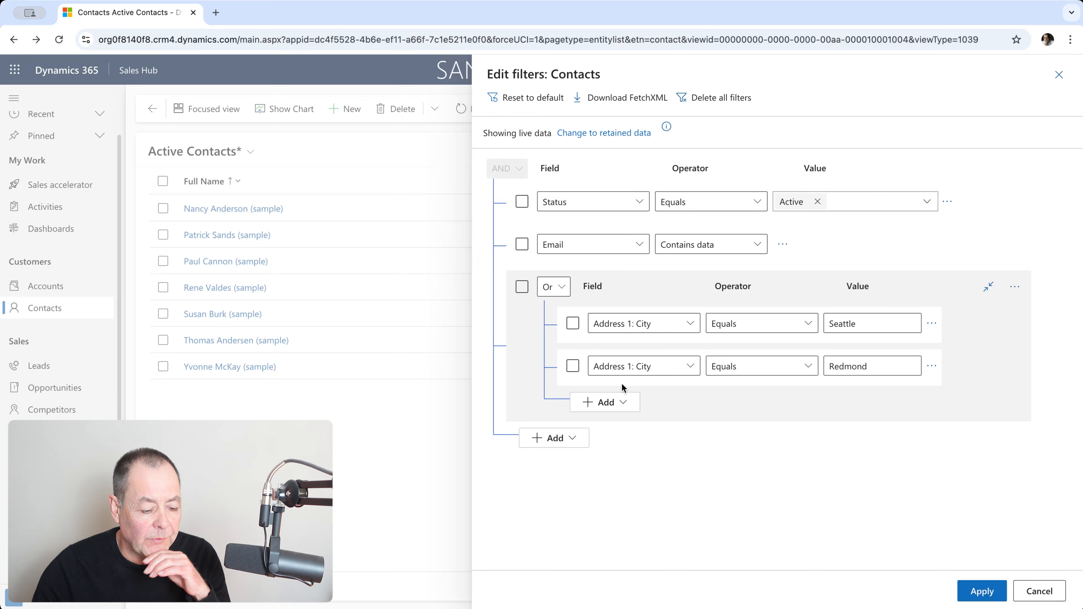
left_click(572, 439)
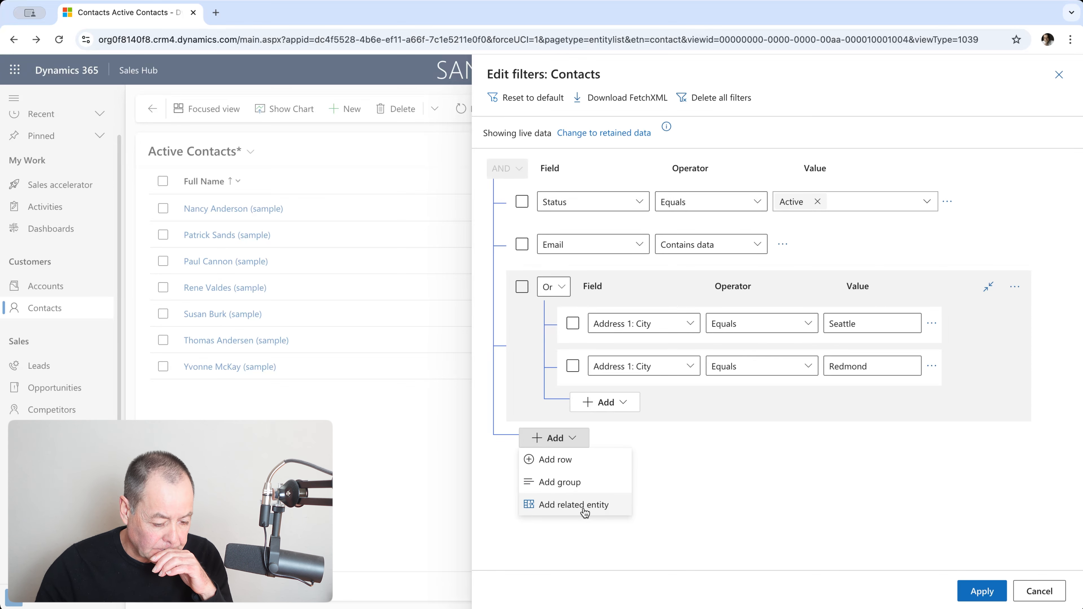
left_click(573, 504)
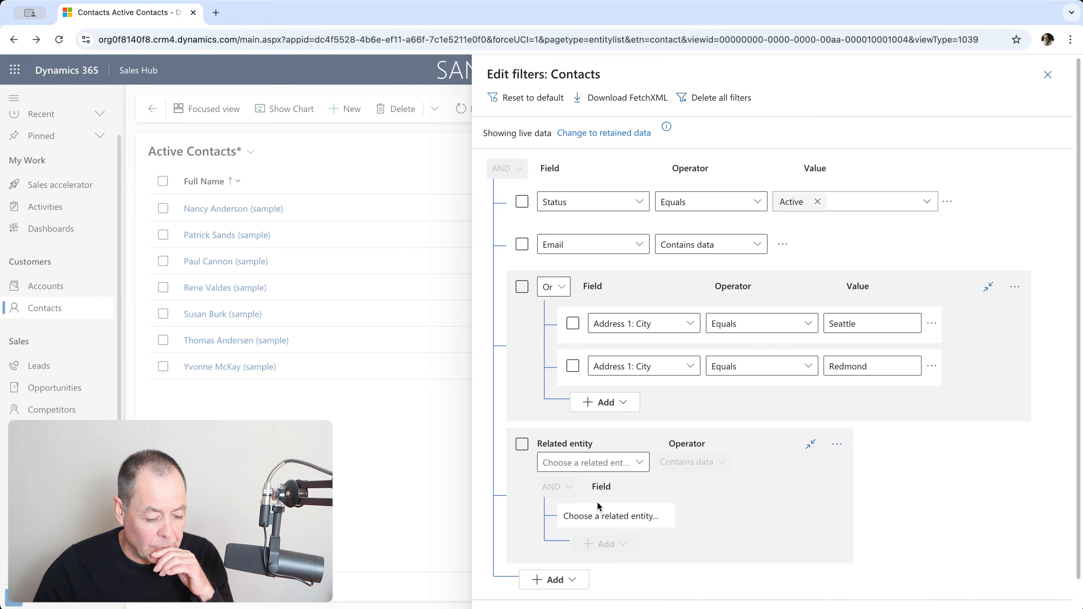
left_click(640, 463)
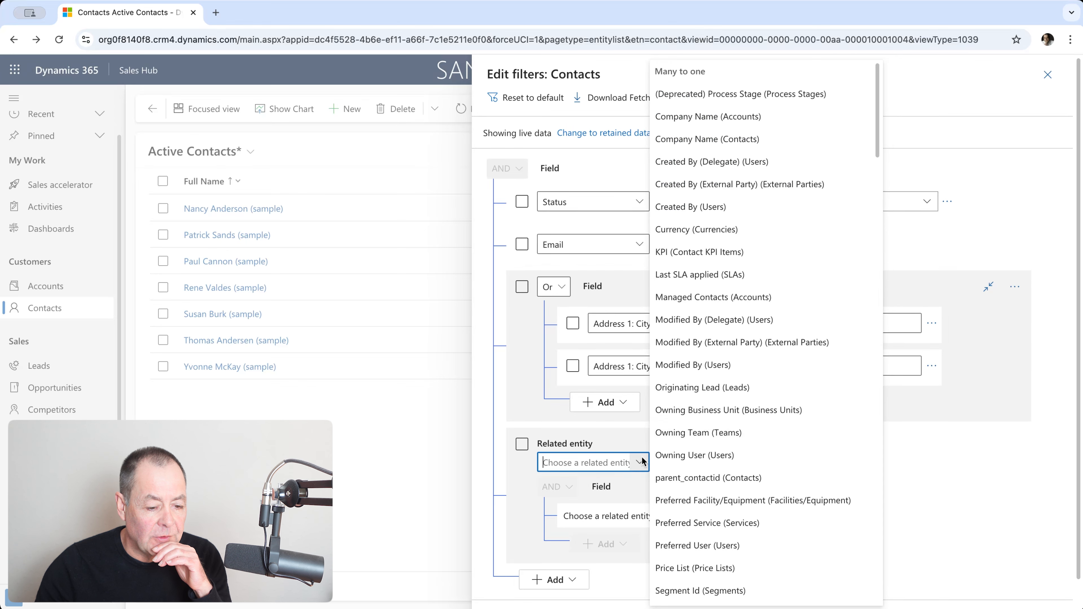
Examine the related entities available for contacts, from the many-to-one relationships through the many-to-many ones
scroll(745, 304, "down", 1)
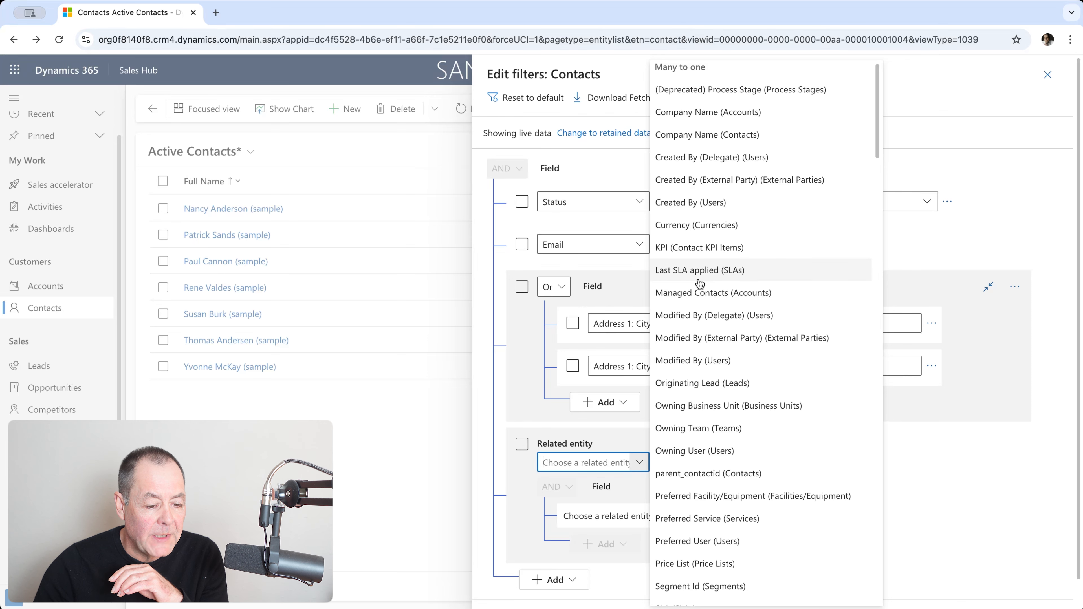
scroll(708, 238, "down", 2)
scroll(701, 273, "up", 2)
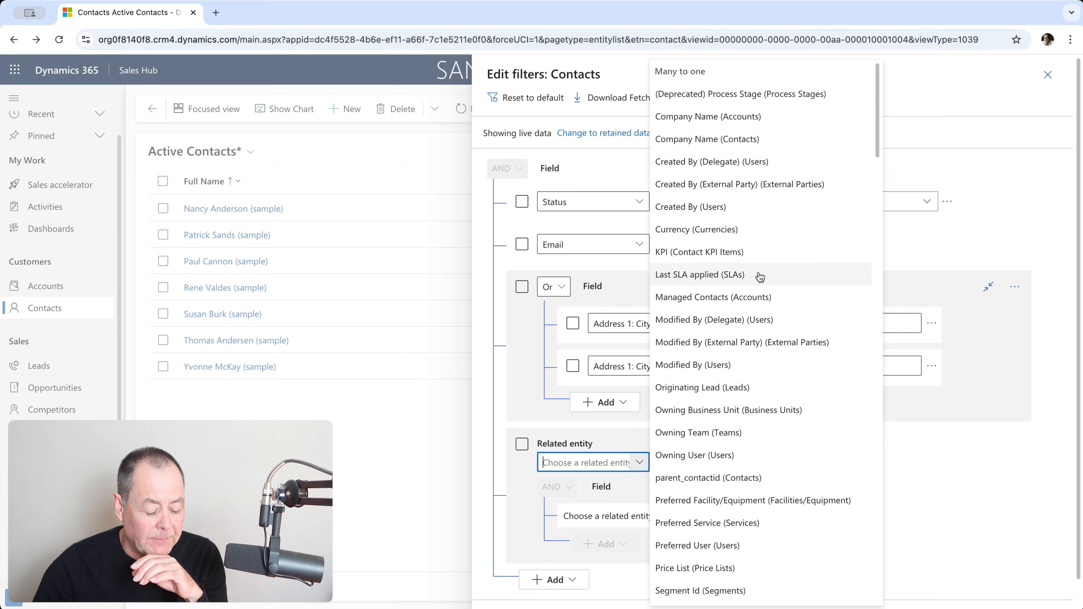
scroll(760, 277, "down", 12)
scroll(760, 280, "down", 15)
scroll(760, 280, "down", 15)
scroll(759, 279, "down", 12)
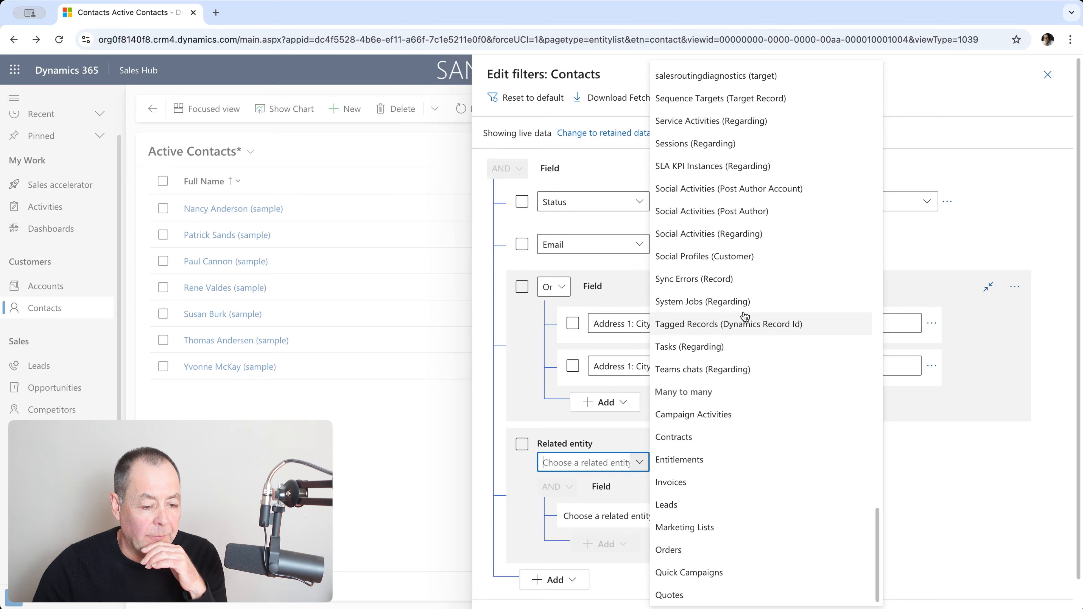
scroll(740, 270, "up", 18)
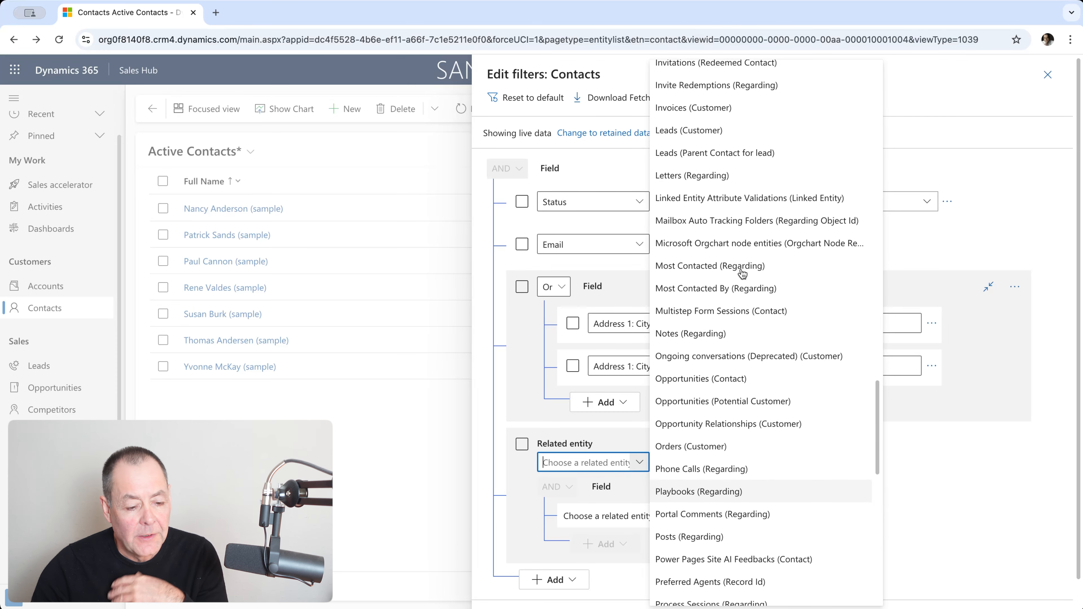
scroll(741, 274, "up", 8)
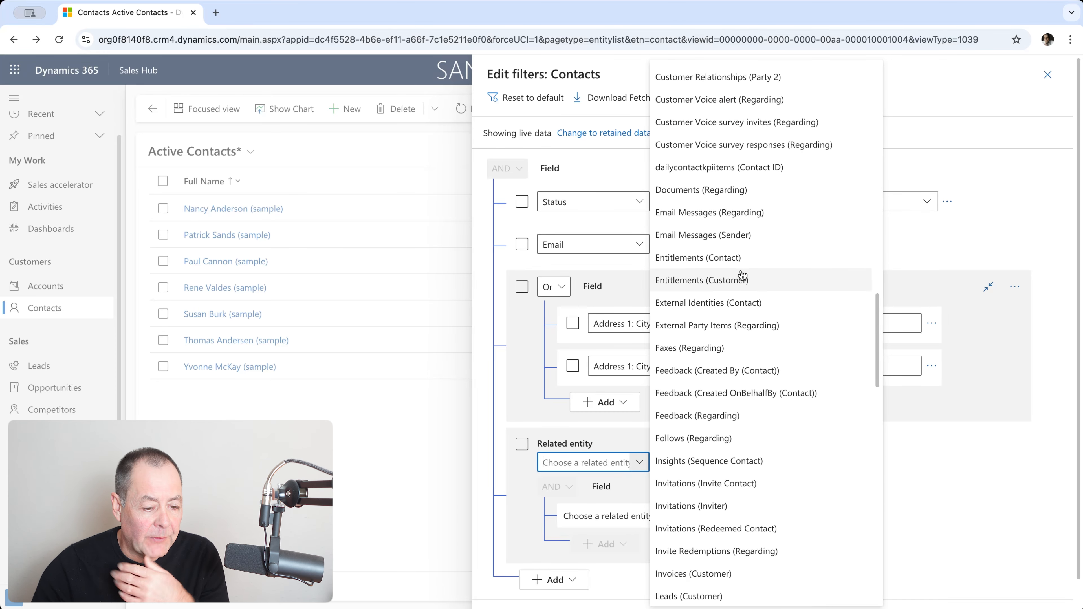
scroll(742, 275, "up", 2)
scroll(742, 275, "down", 3)
scroll(742, 275, "down", 3)
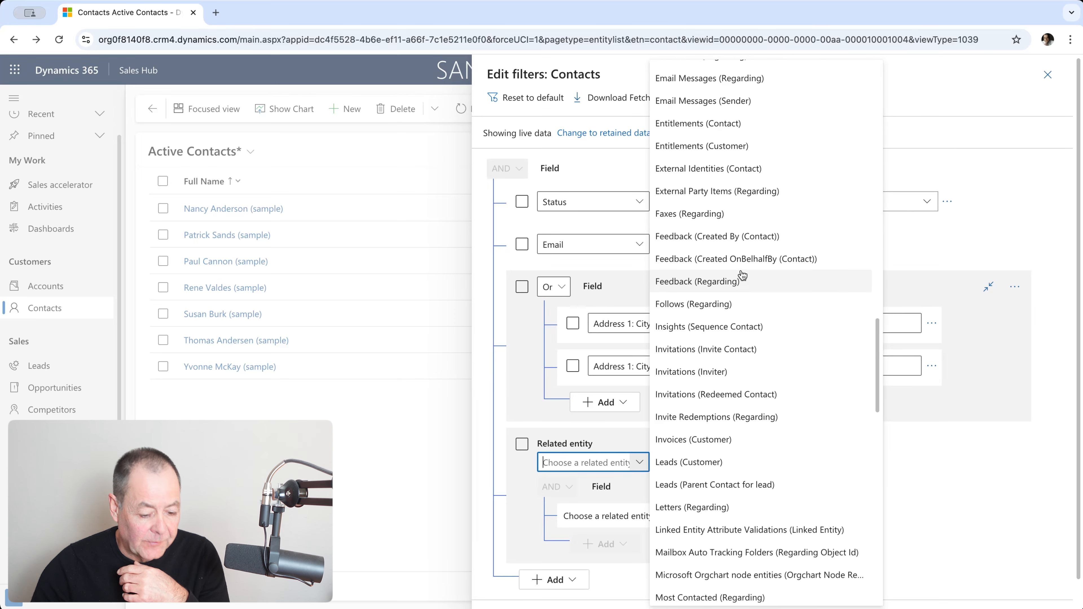
scroll(742, 275, "down", 3)
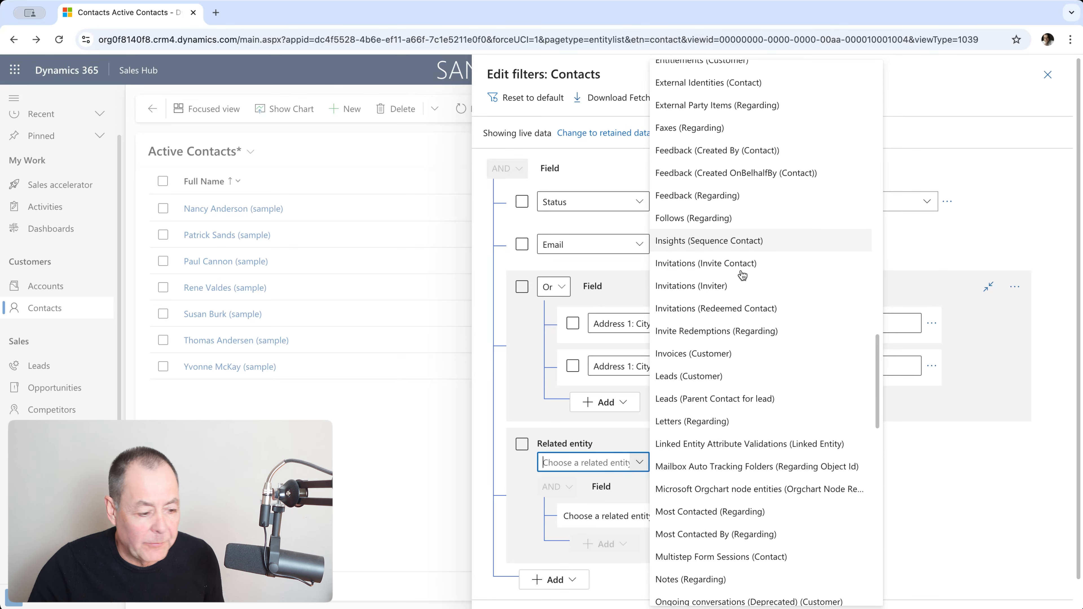
scroll(742, 275, "down", 1)
scroll(743, 275, "up", 5)
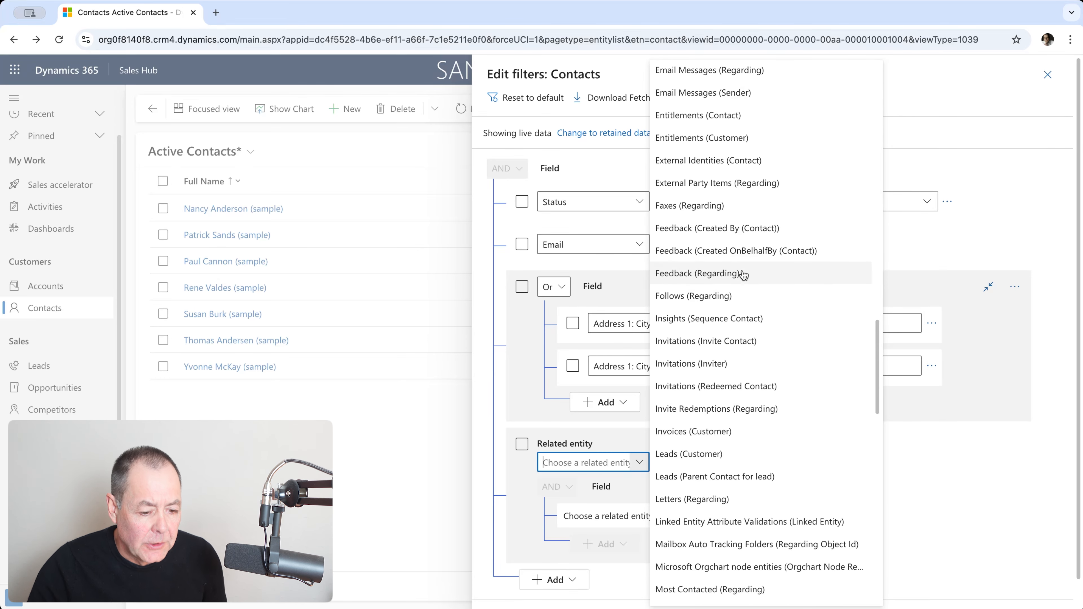
scroll(744, 275, "up", 15)
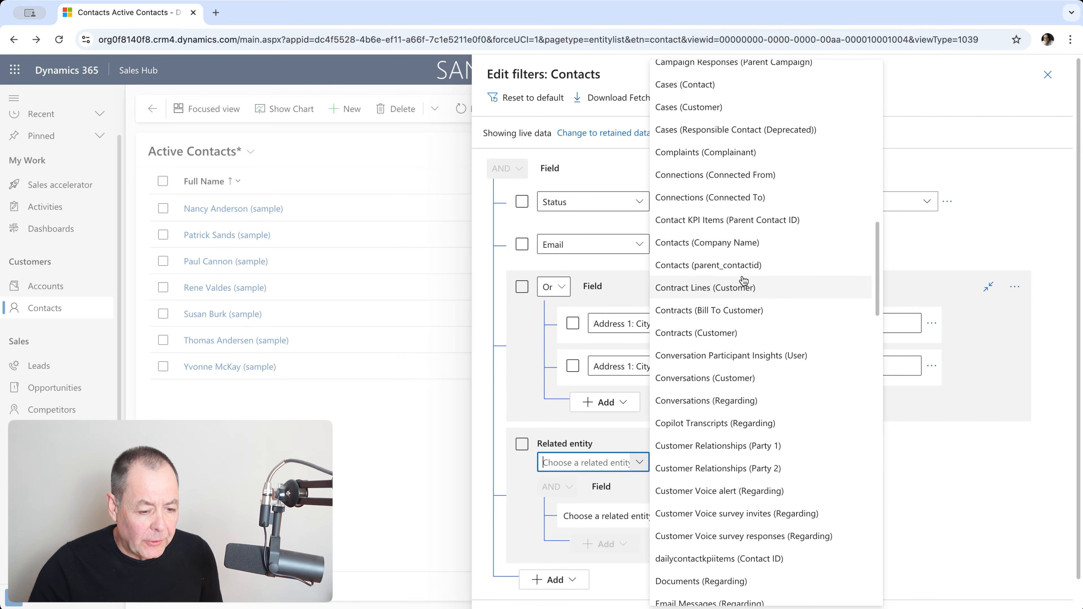
scroll(742, 277, "up", 15)
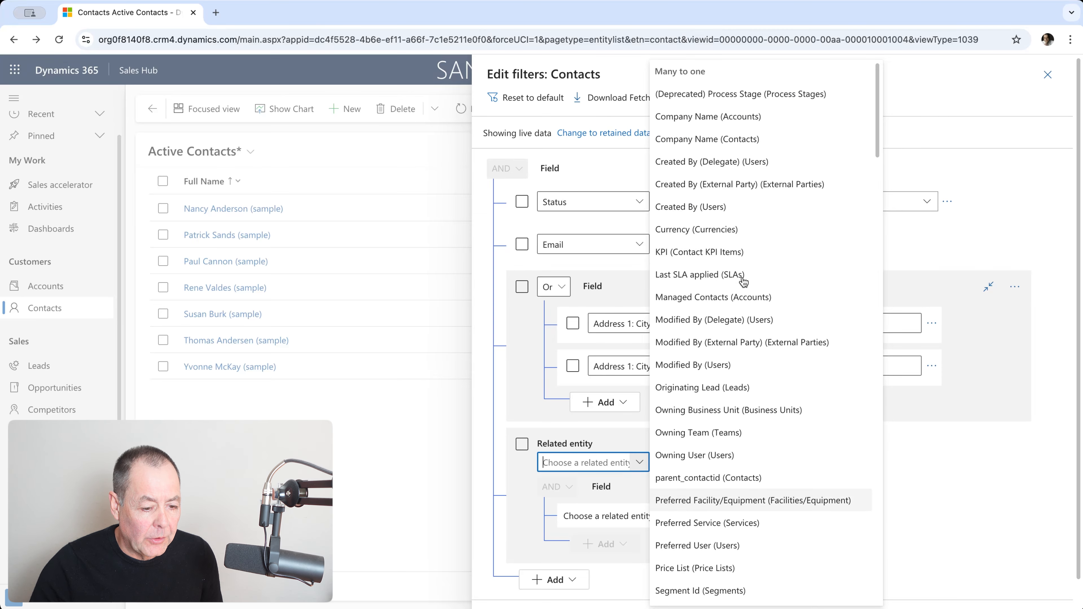
Set the related entity to Company Name (Accounts) and choose Annual Revenue as the field of its condition
left_click(710, 116)
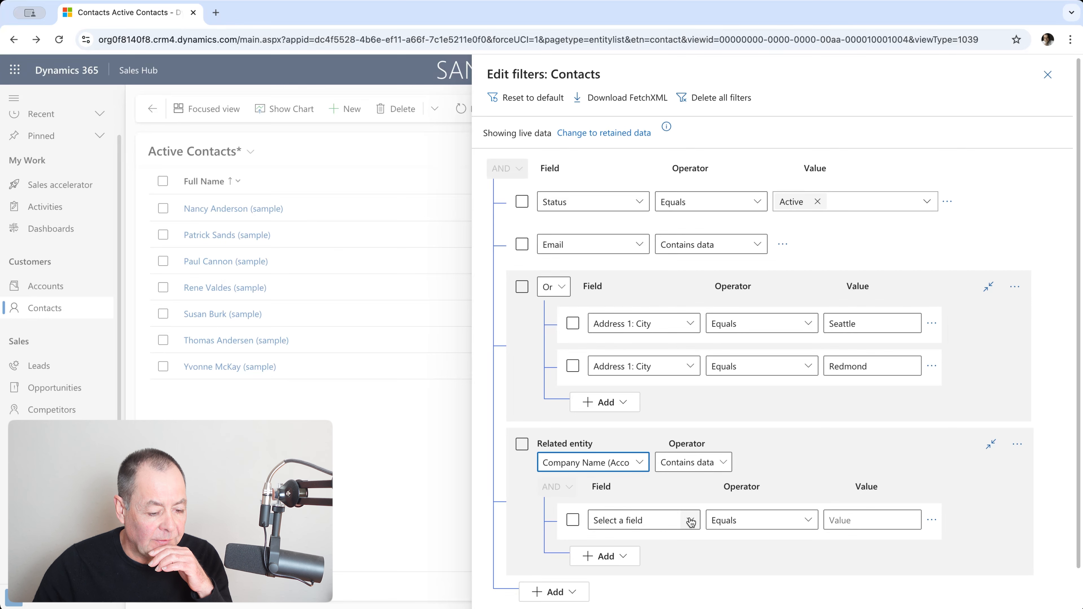
left_click(690, 521)
scroll(749, 395, "down", 10)
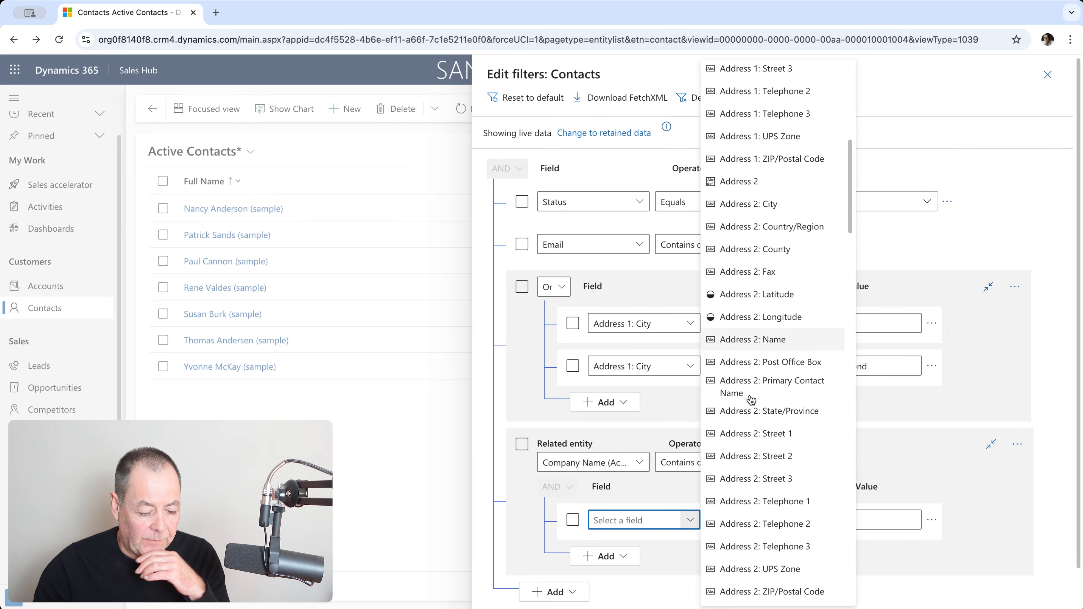
scroll(749, 395, "down", 7)
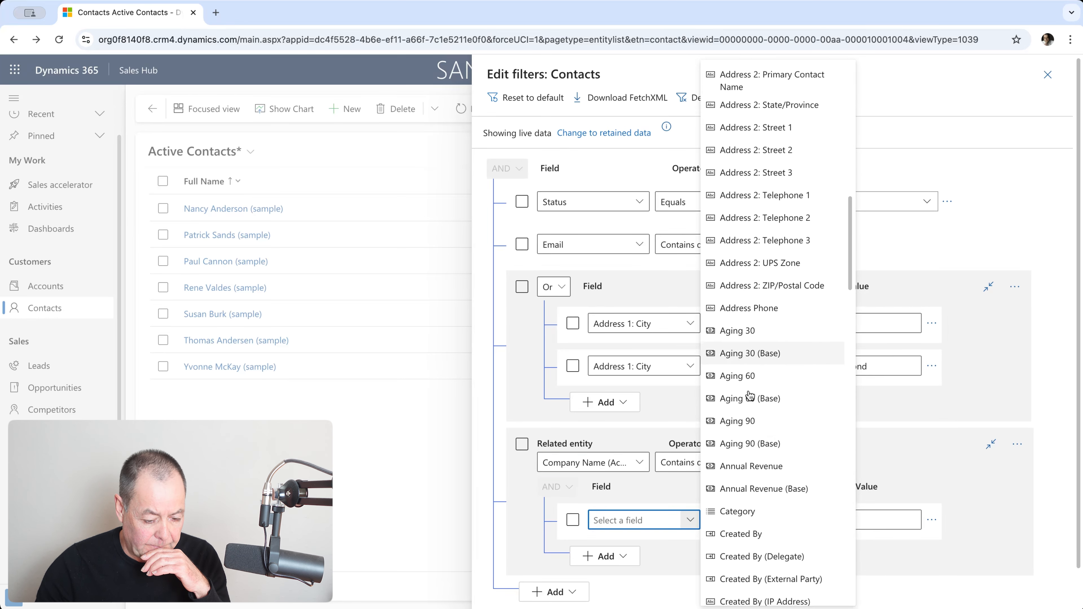
left_click(747, 466)
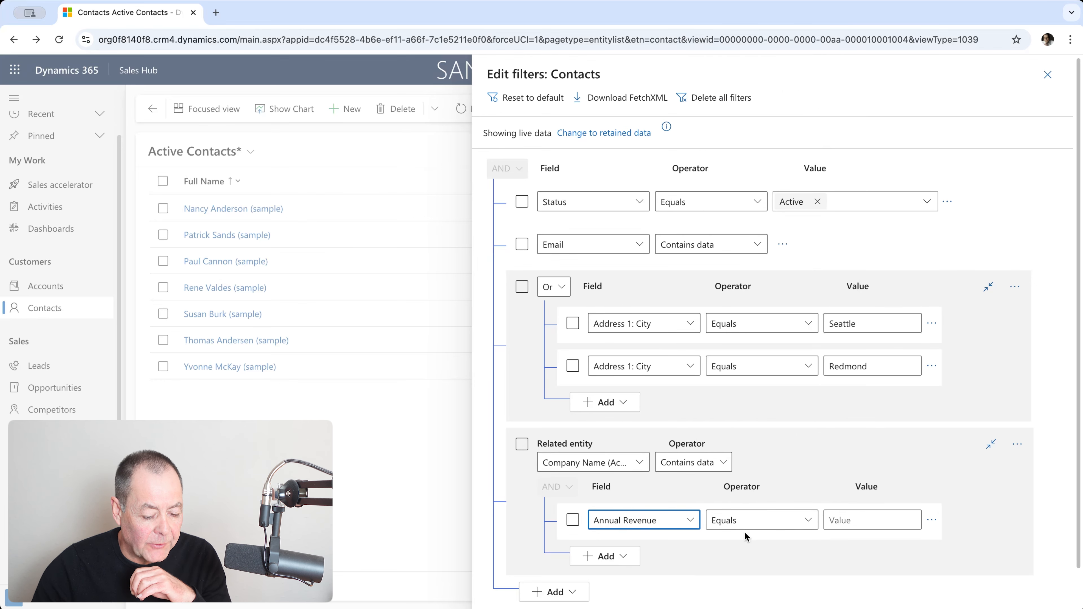
Require the related account's Annual Revenue to be Is Greater than 10000 and apply the filters
left_click(808, 520)
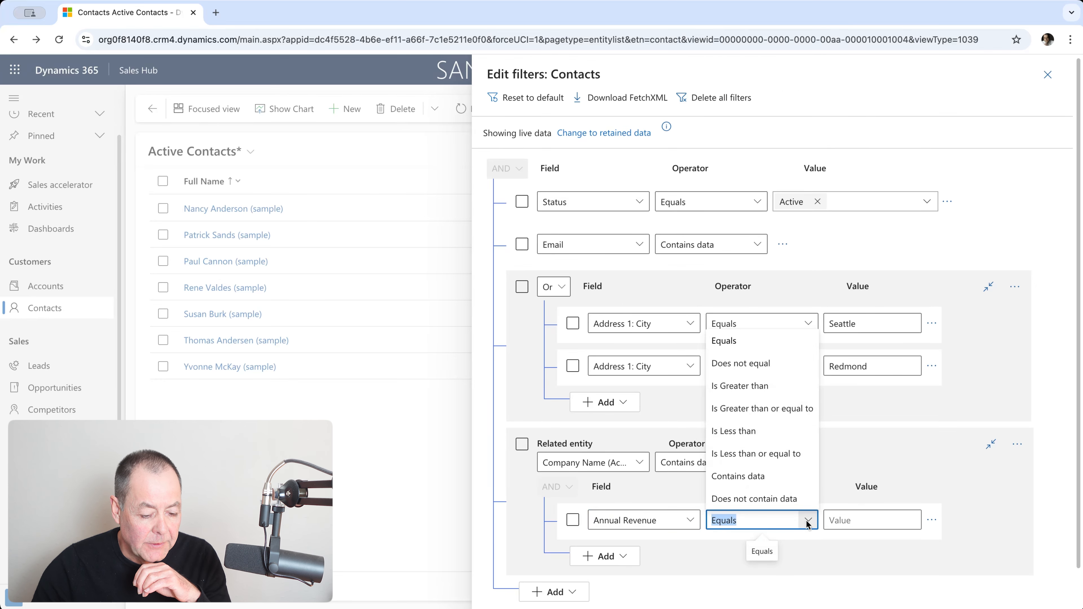
left_click(742, 395)
left_click(869, 518)
type("10000")
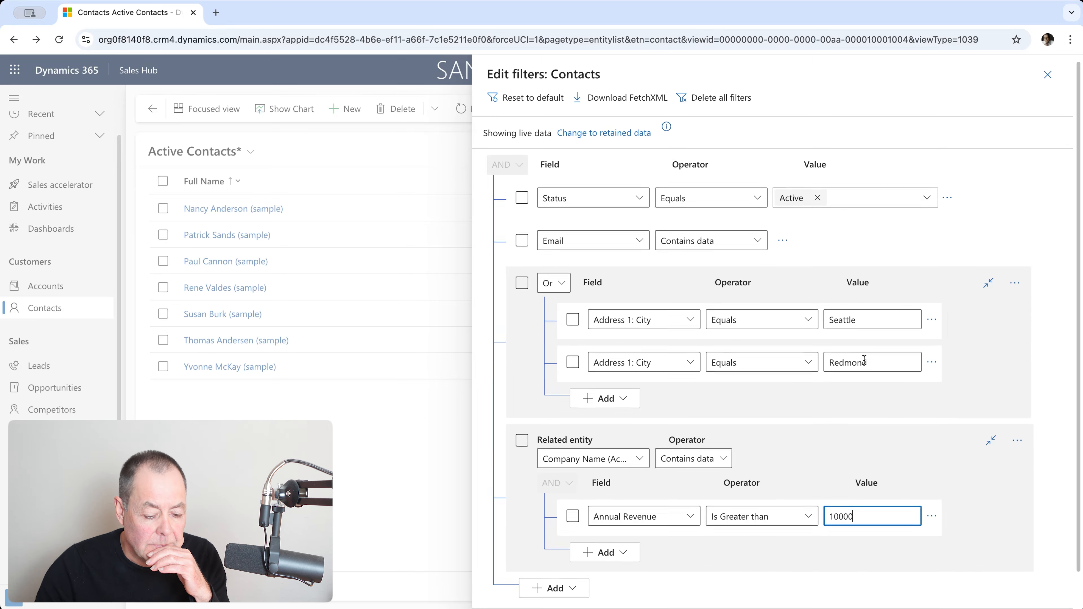
scroll(858, 363, "down", 1)
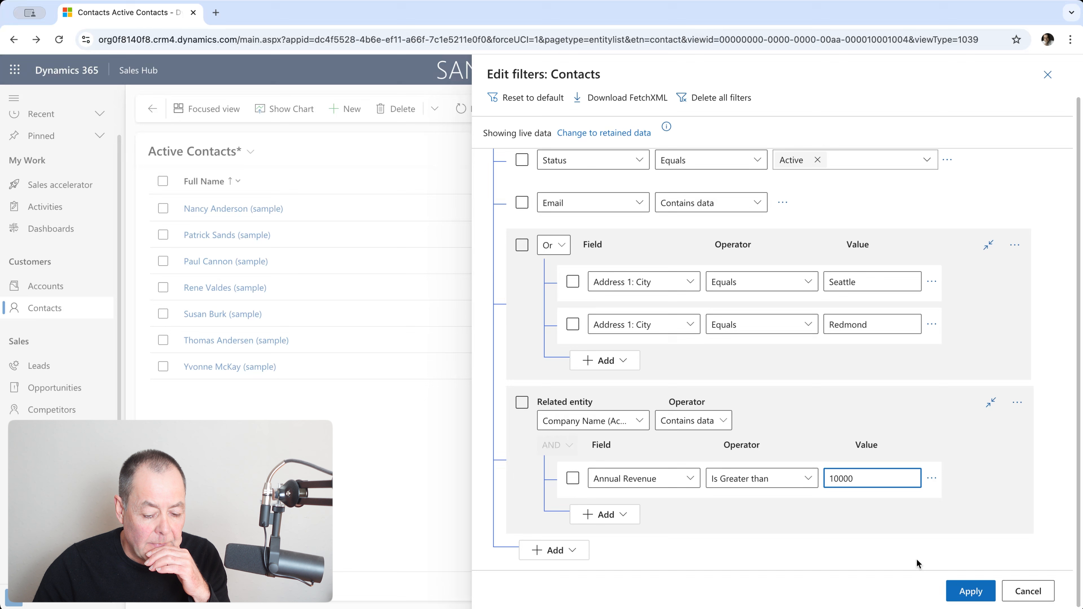
left_click(959, 592)
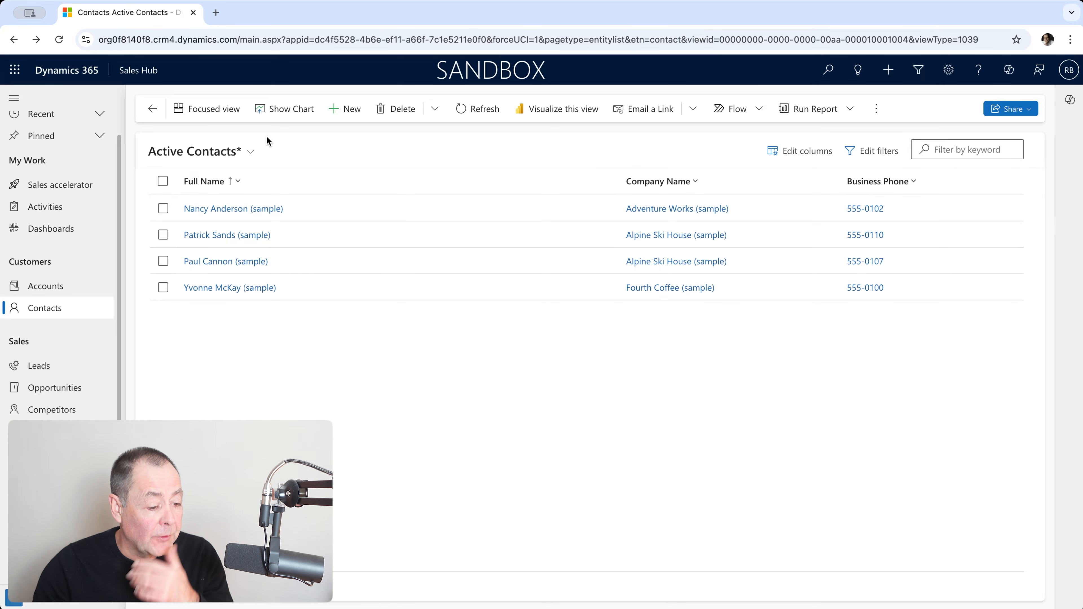
Look at the available contact views and the view-saving options in the view list, and close it
left_click(248, 159)
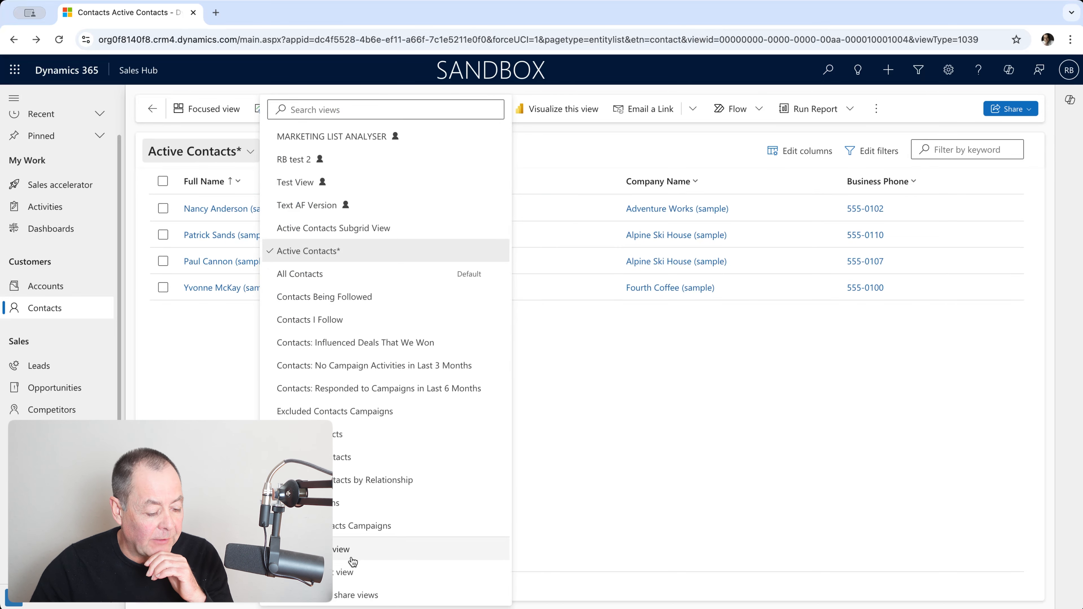
left_click(608, 439)
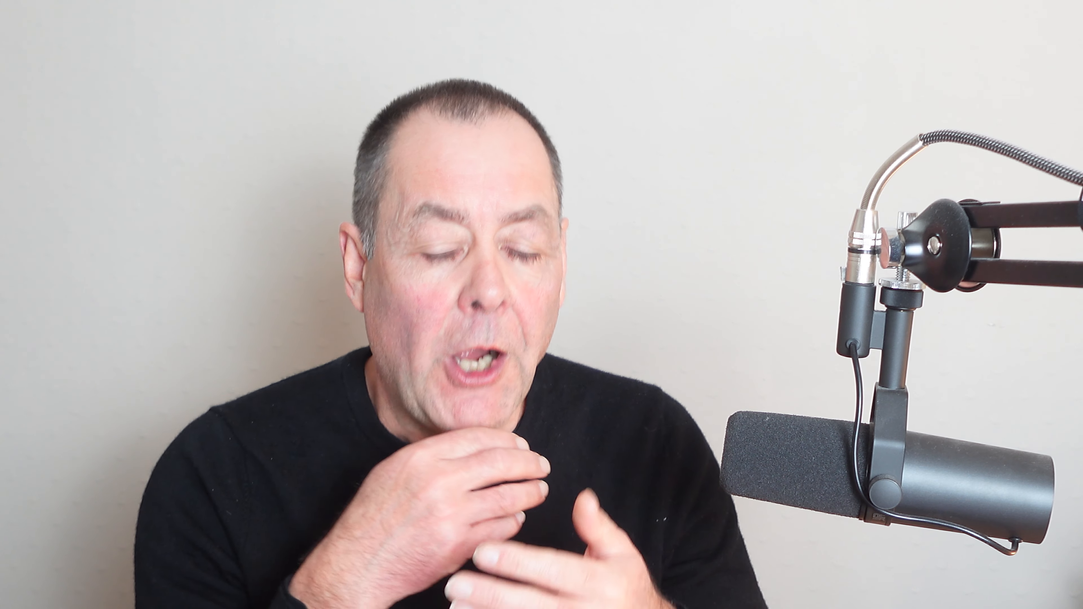